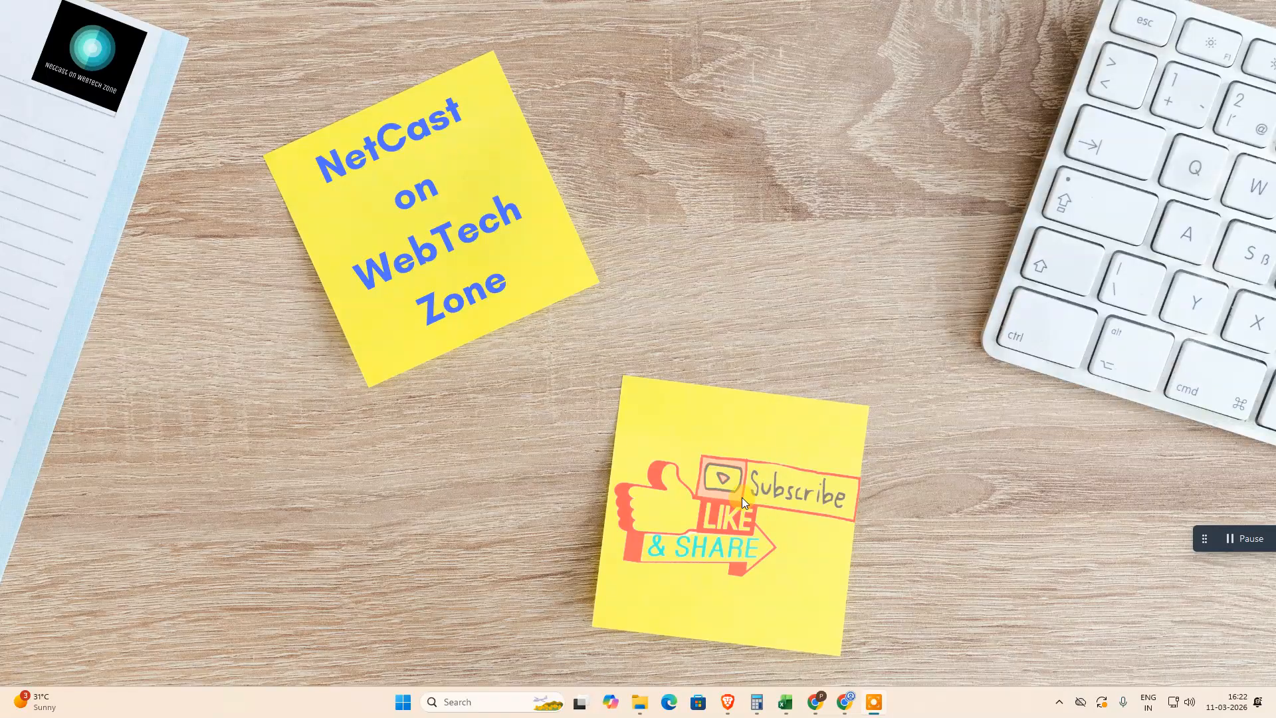
Switch to Canva in the browser, return to the template search page and close the NETCAST Instagram post design
right_click(692, 263)
click(733, 327)
click(845, 702)
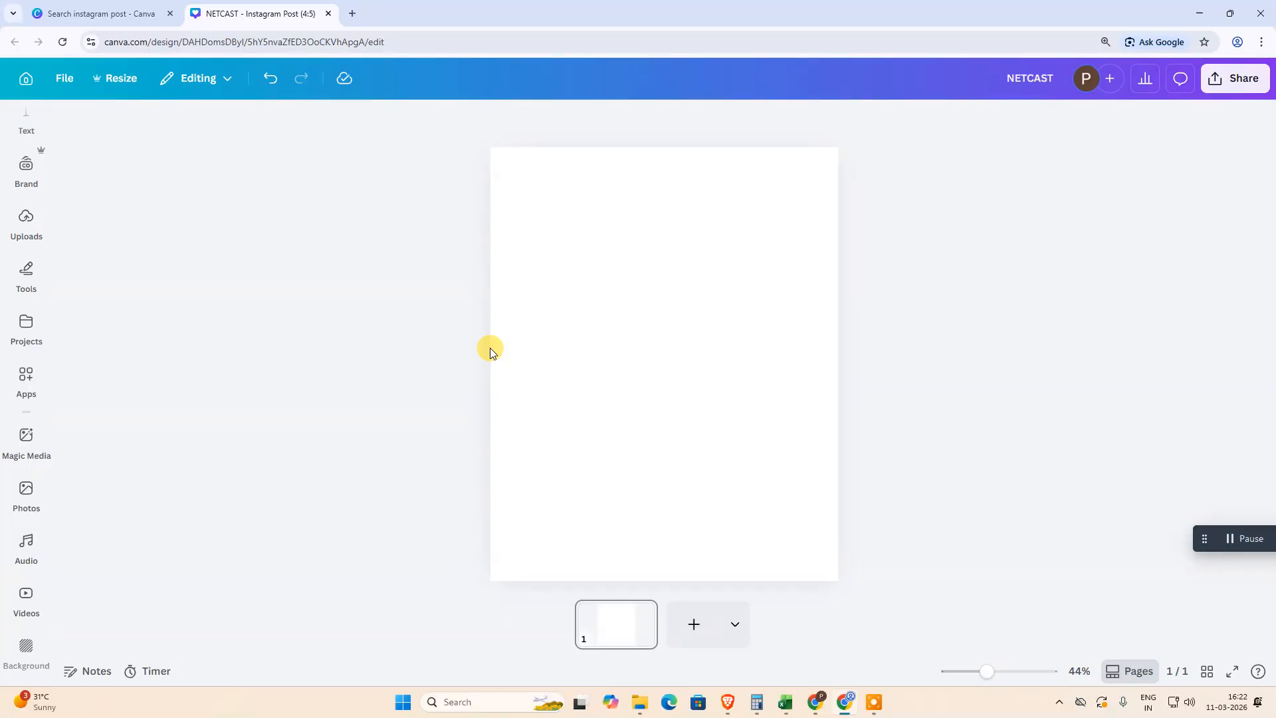
click(114, 5)
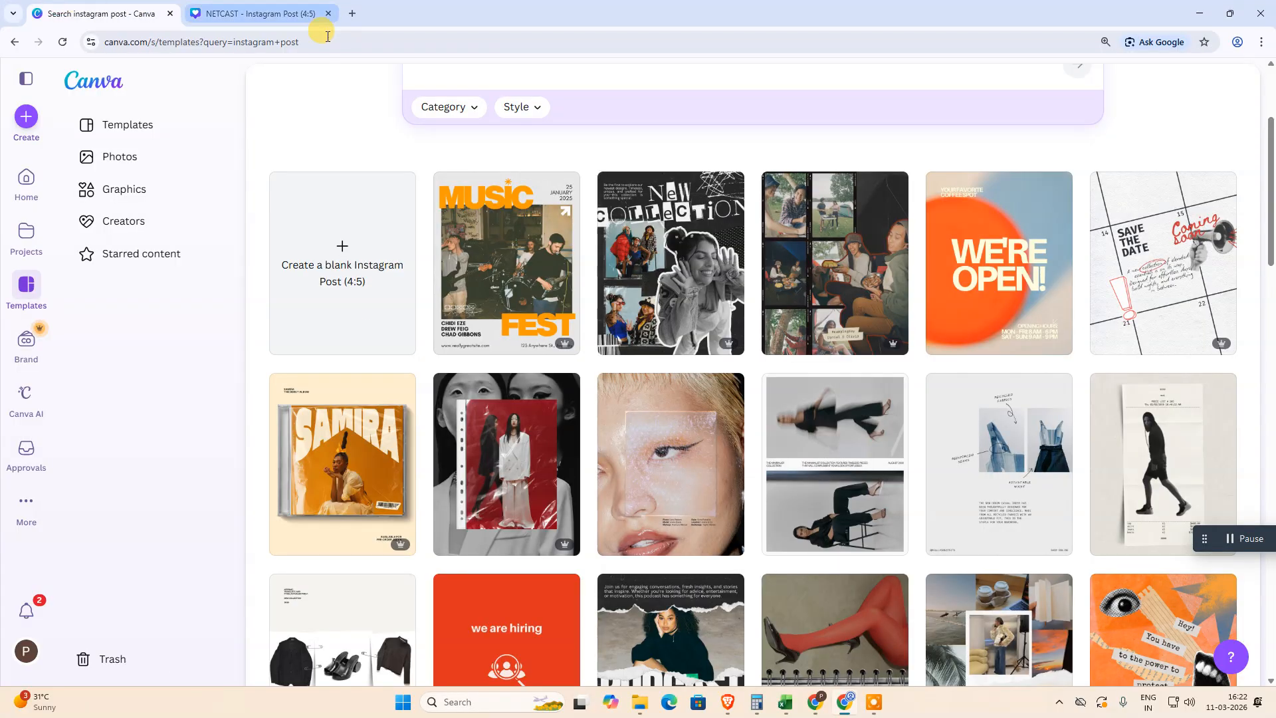
click(330, 13)
Create a new blank presentation design and dismiss the Canva Pro plan expiry notice
click(27, 117)
click(199, 200)
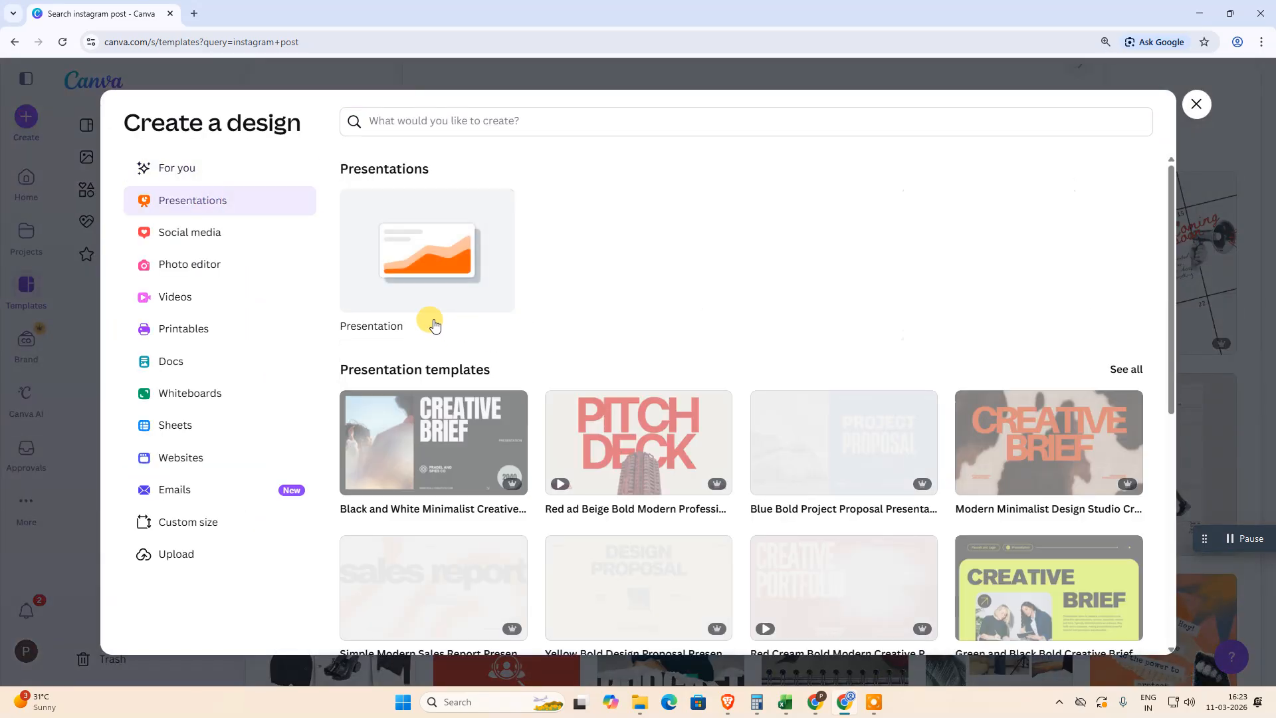
click(420, 265)
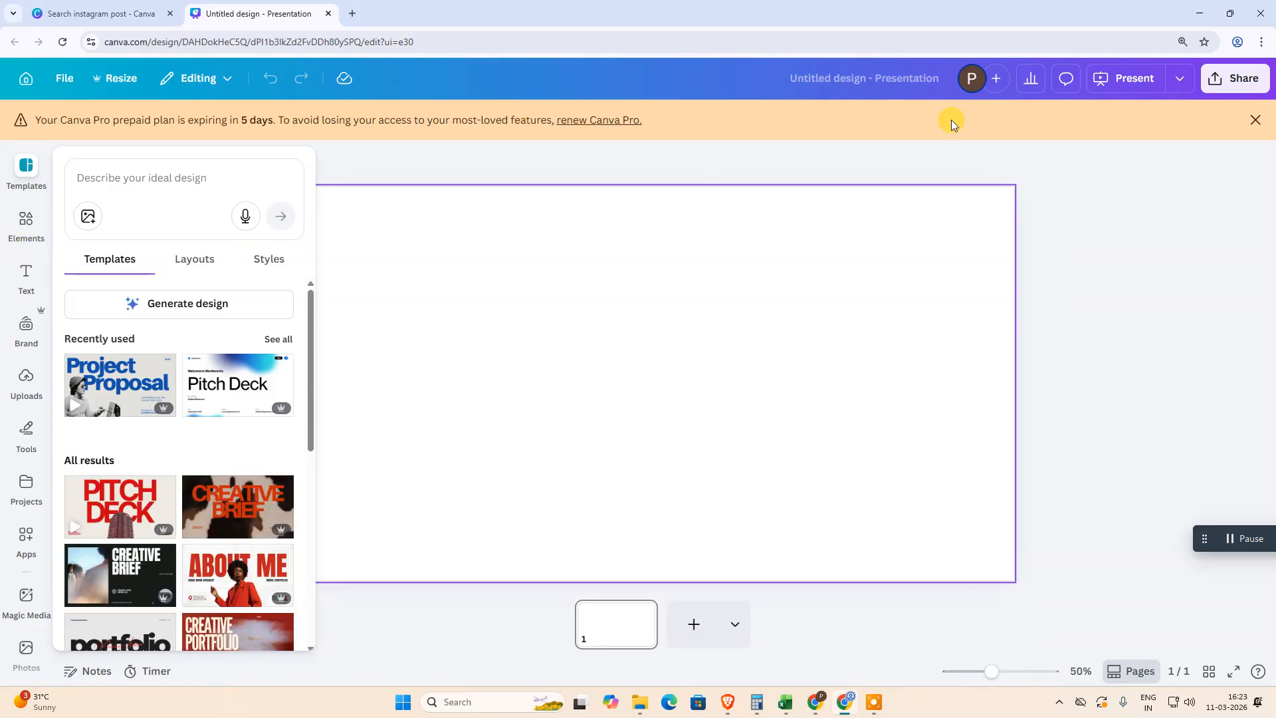
click(1255, 120)
Add a heading to the blank page with the text "NETCAST"
click(27, 243)
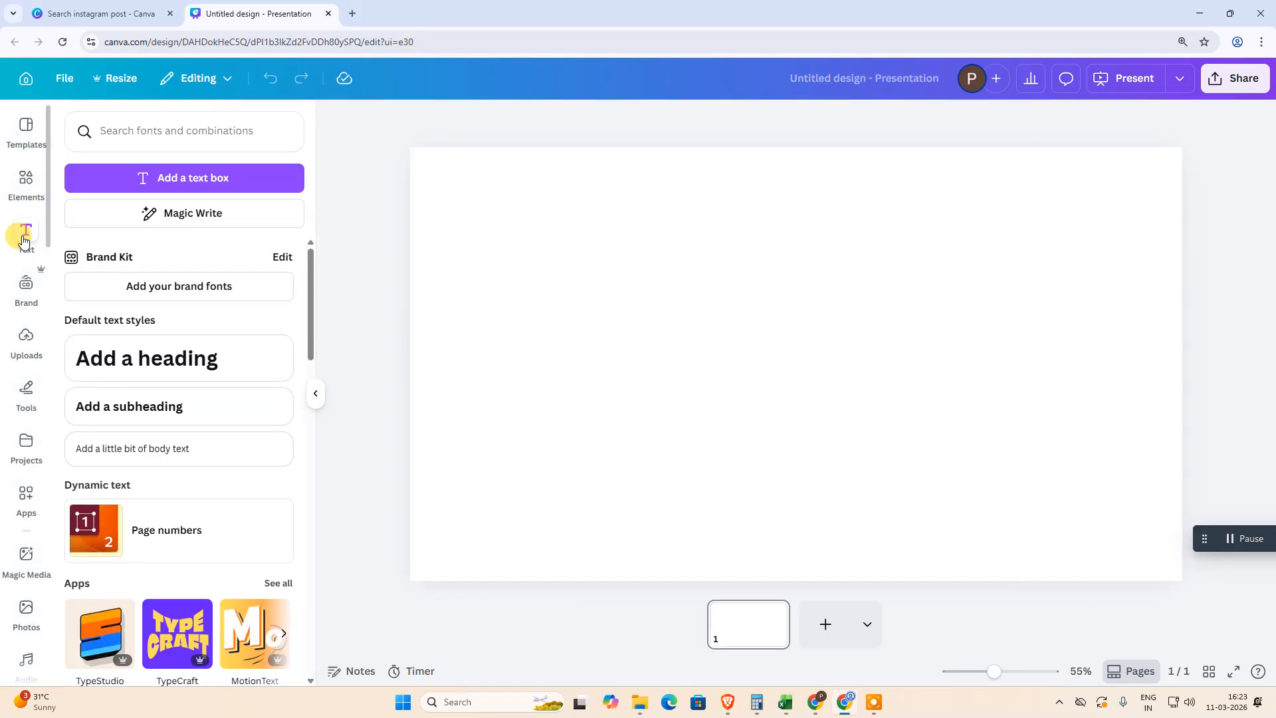
click(185, 365)
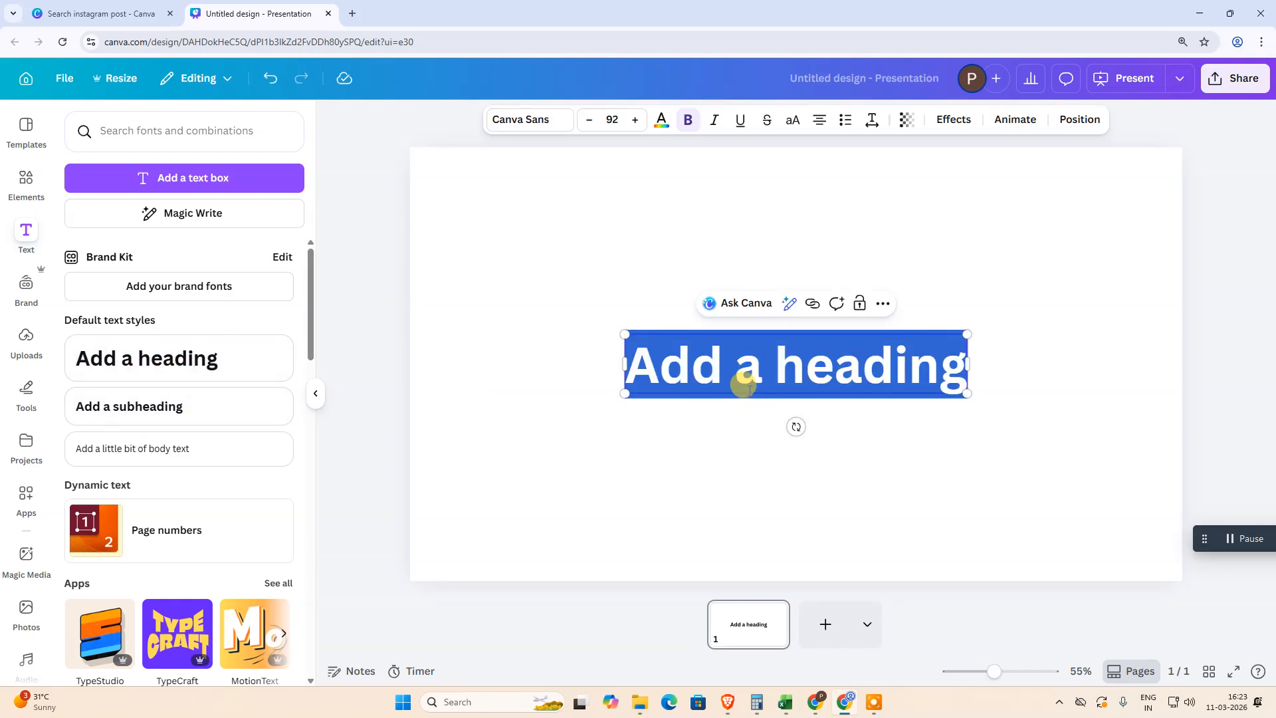
text(NETCAST)
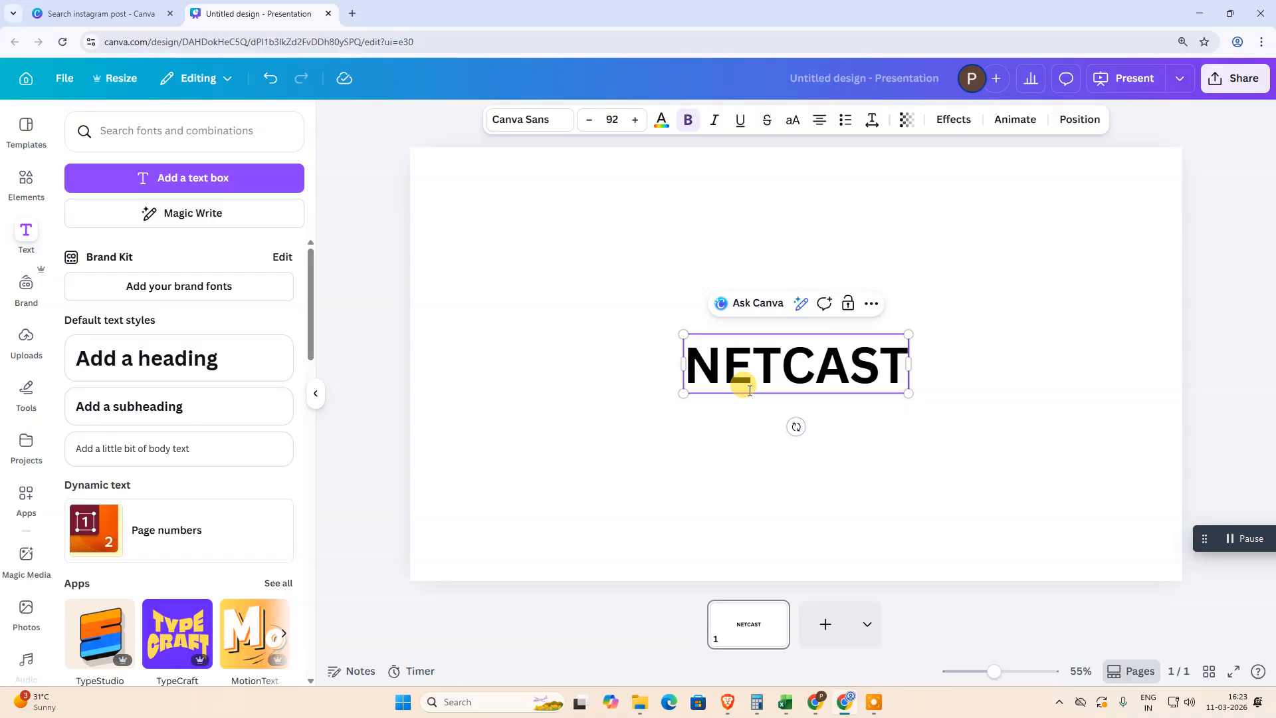
click(723, 450)
Enlarge the NETCAST heading to font size 239 and shift it within the page
click(694, 340)
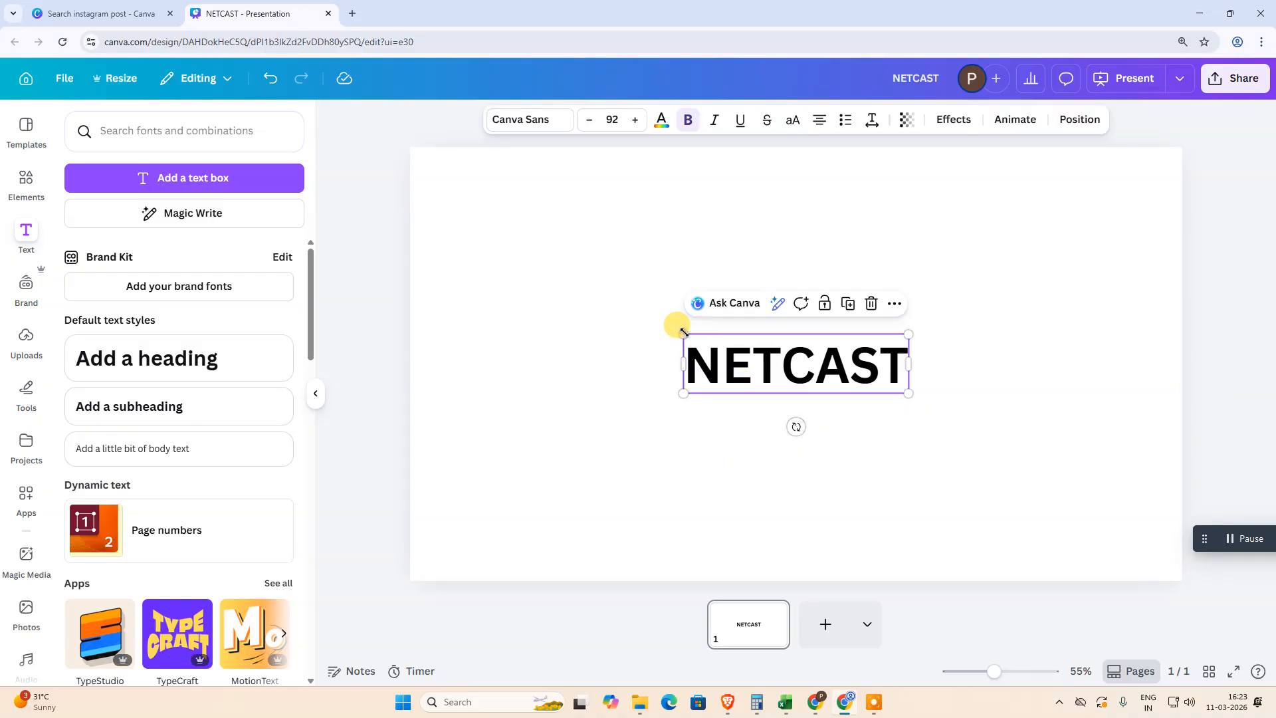
drag(682, 331, 423, 250)
drag(734, 304, 779, 290)
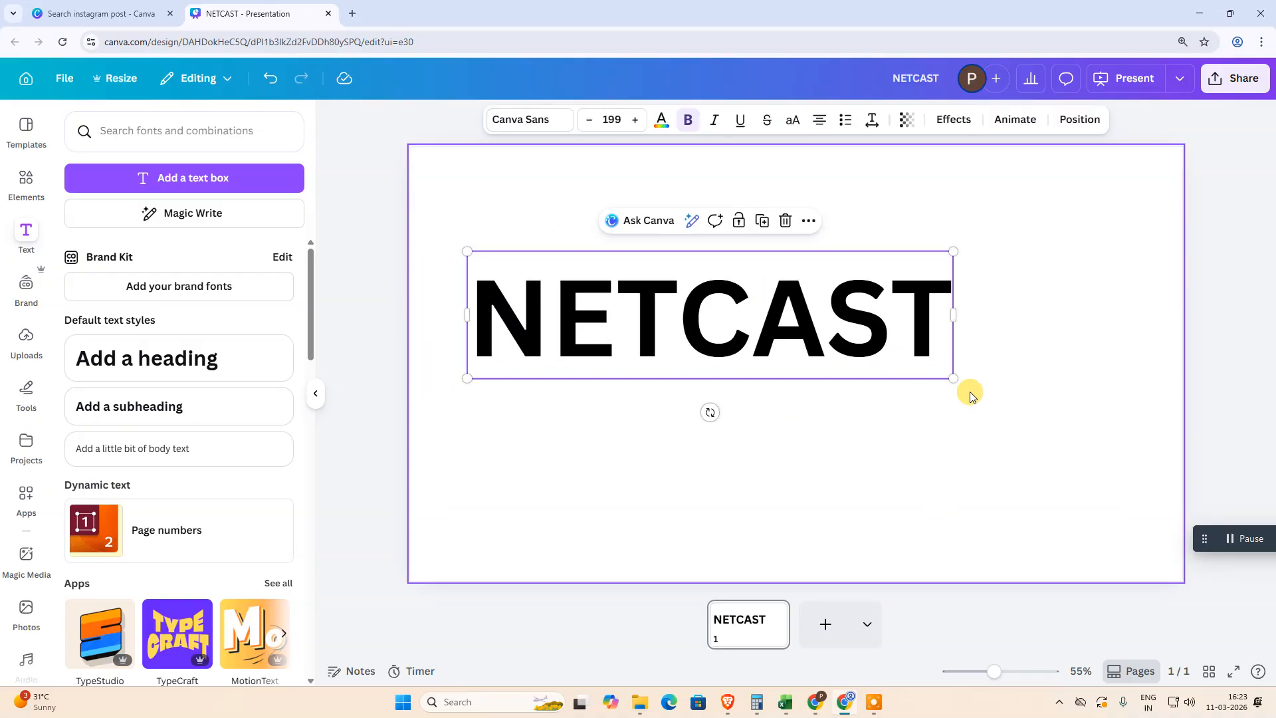
drag(951, 378, 1052, 403)
Change the NETCAST heading's font to Anton
click(521, 120)
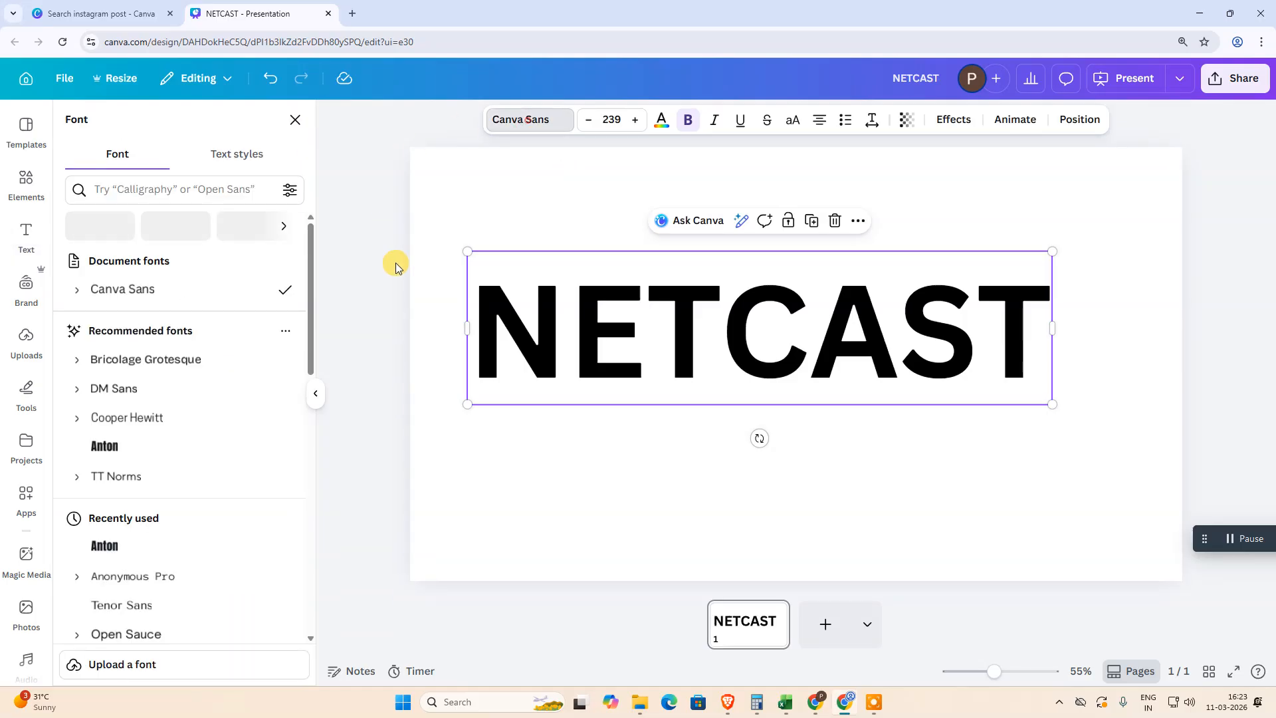
scroll(192, 442, down, 2)
click(133, 413)
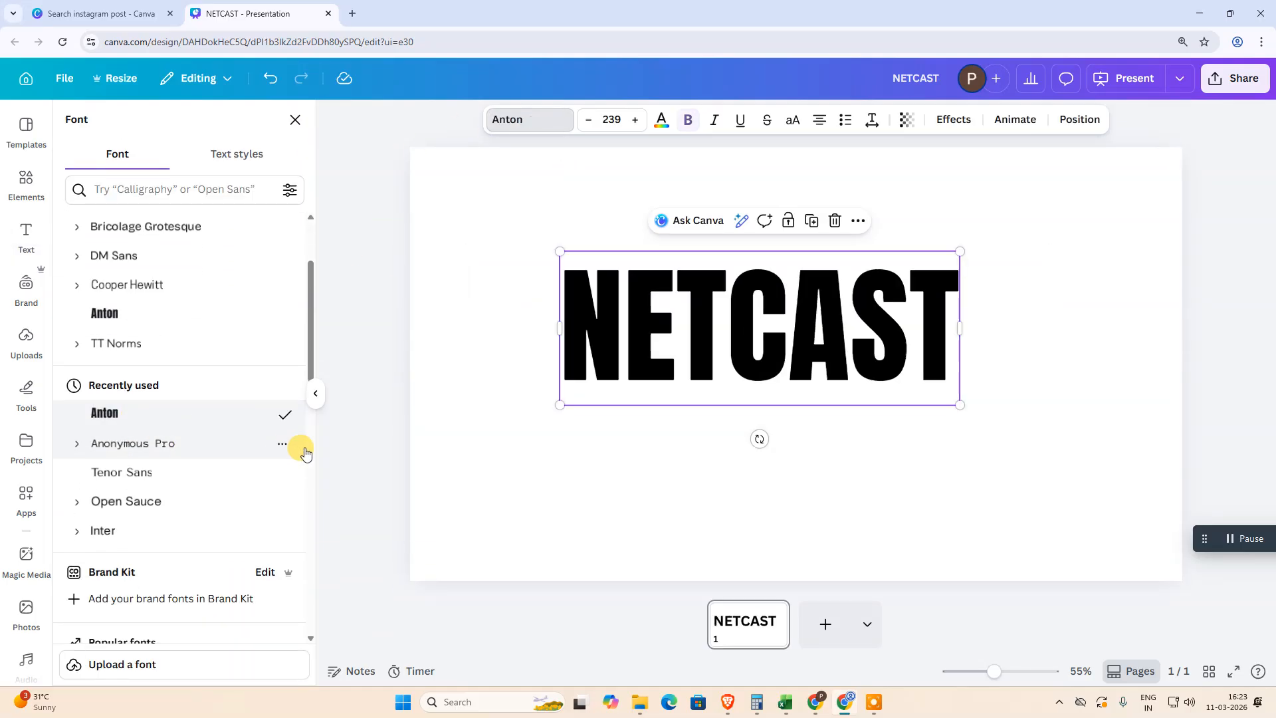
scroll(171, 465, down, 6)
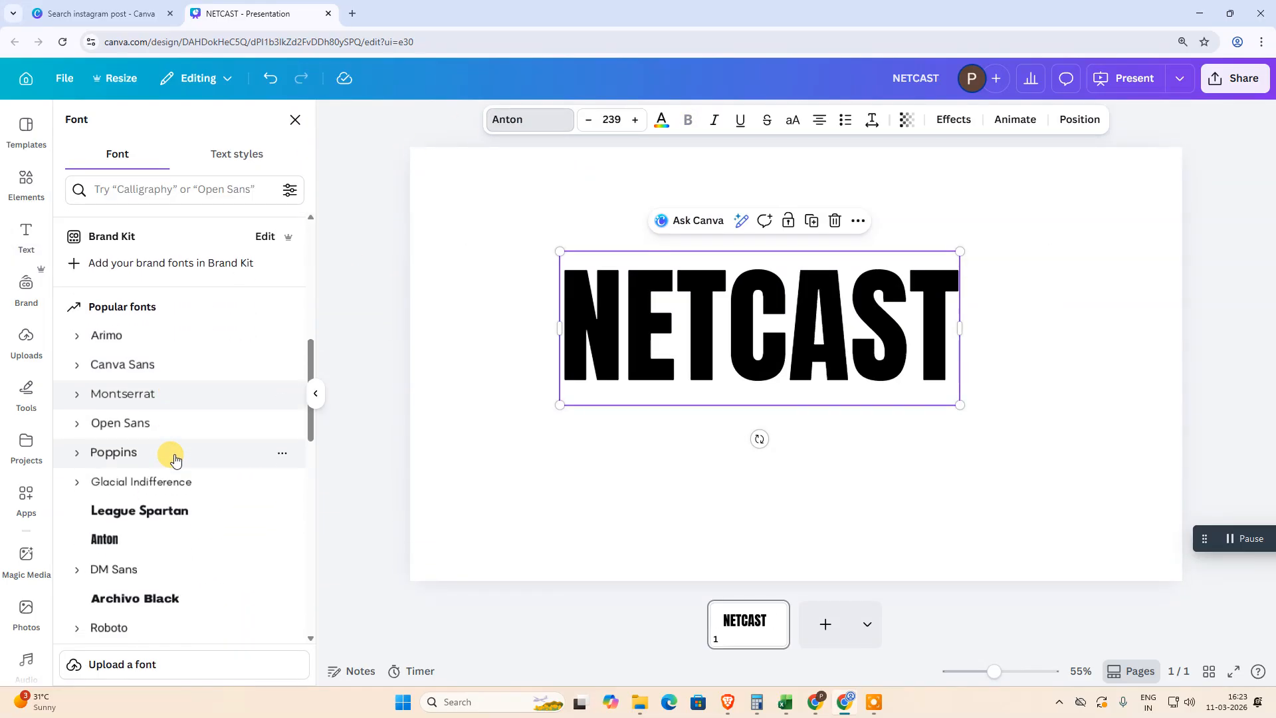
click(534, 444)
Enlarge the NETCAST heading to font size 366 and centre it on the page
click(771, 353)
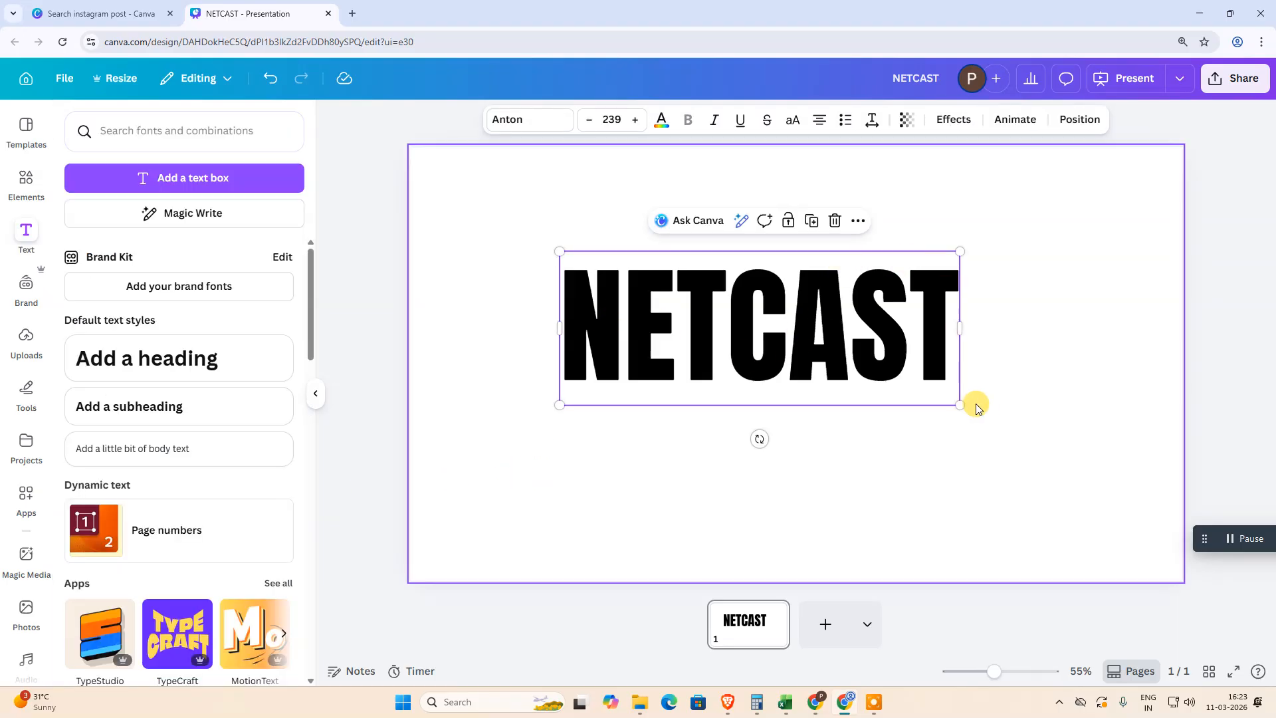
drag(958, 407, 1085, 592)
drag(879, 300, 810, 292)
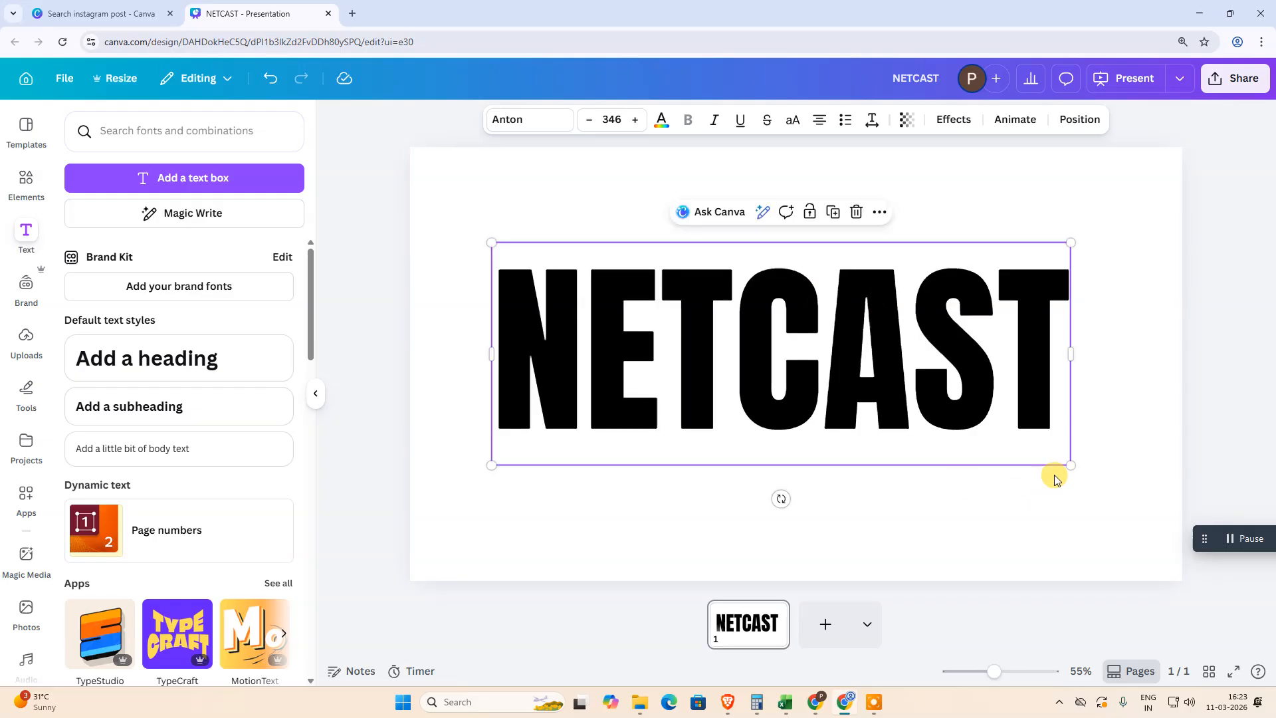
drag(1068, 460, 1104, 477)
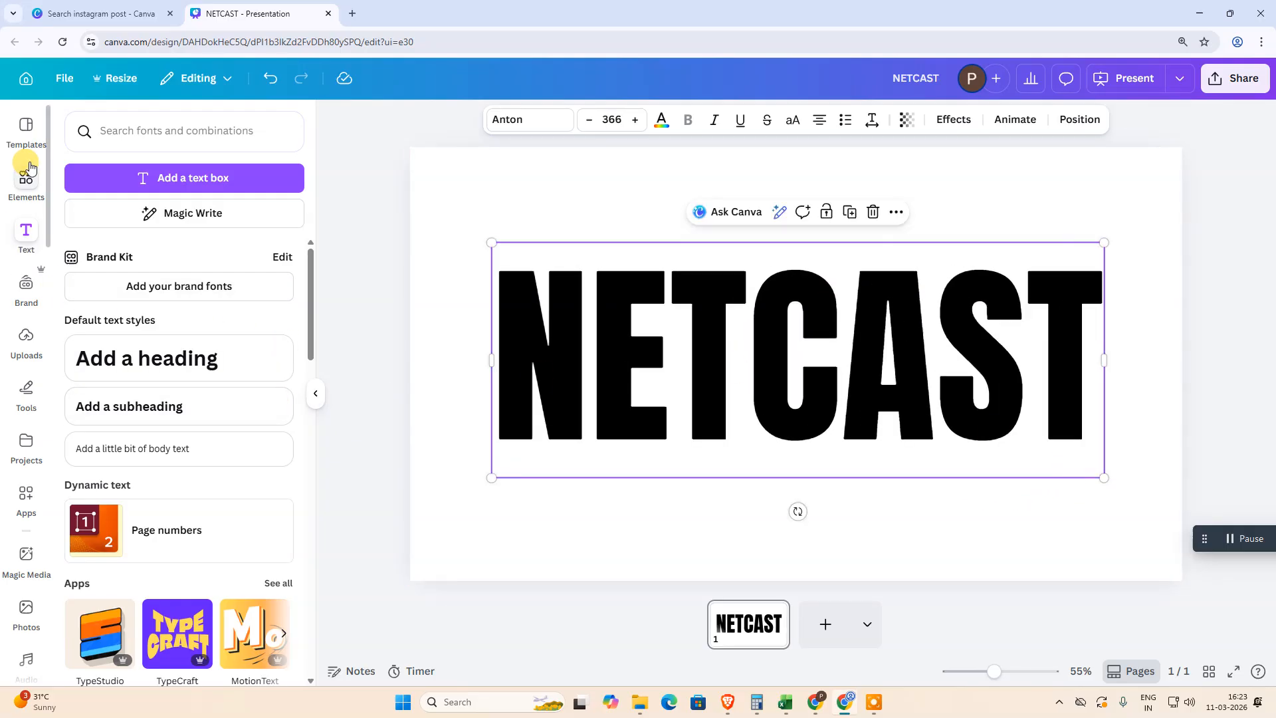
drag(659, 351, 658, 346)
Search the Canva apps for Frame Maker and open it
click(26, 498)
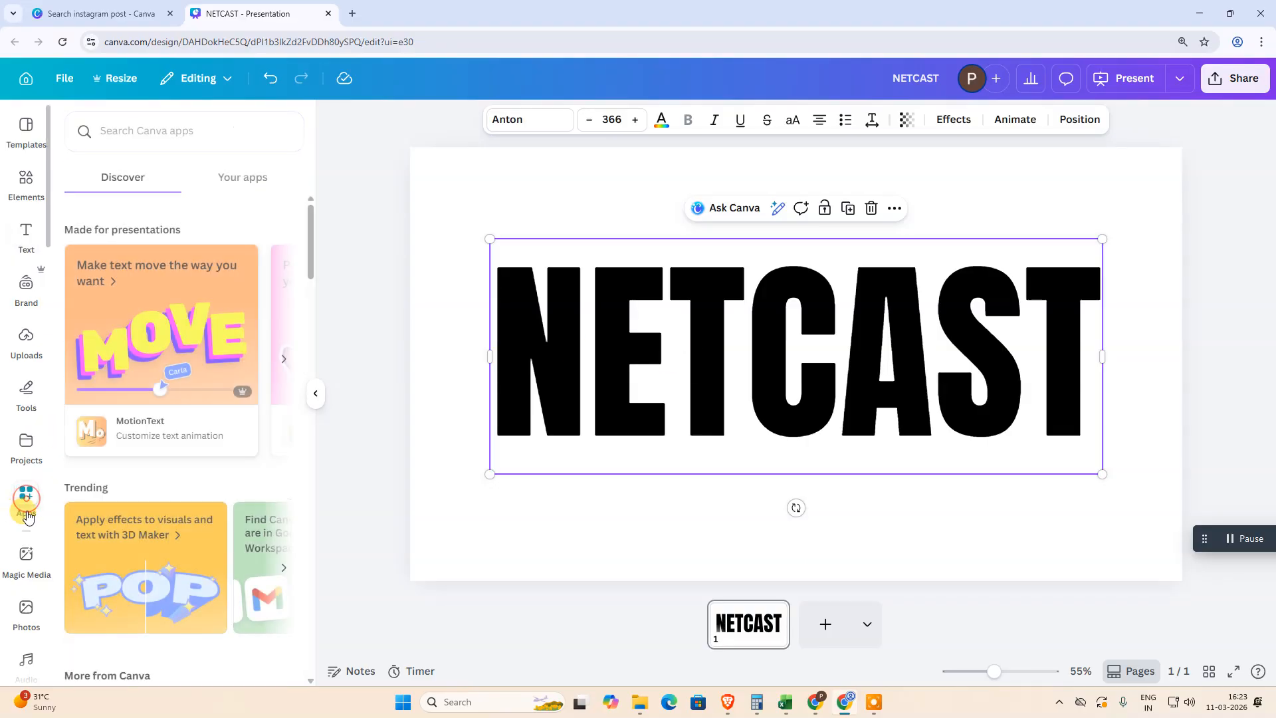
click(145, 131)
text(FRA)
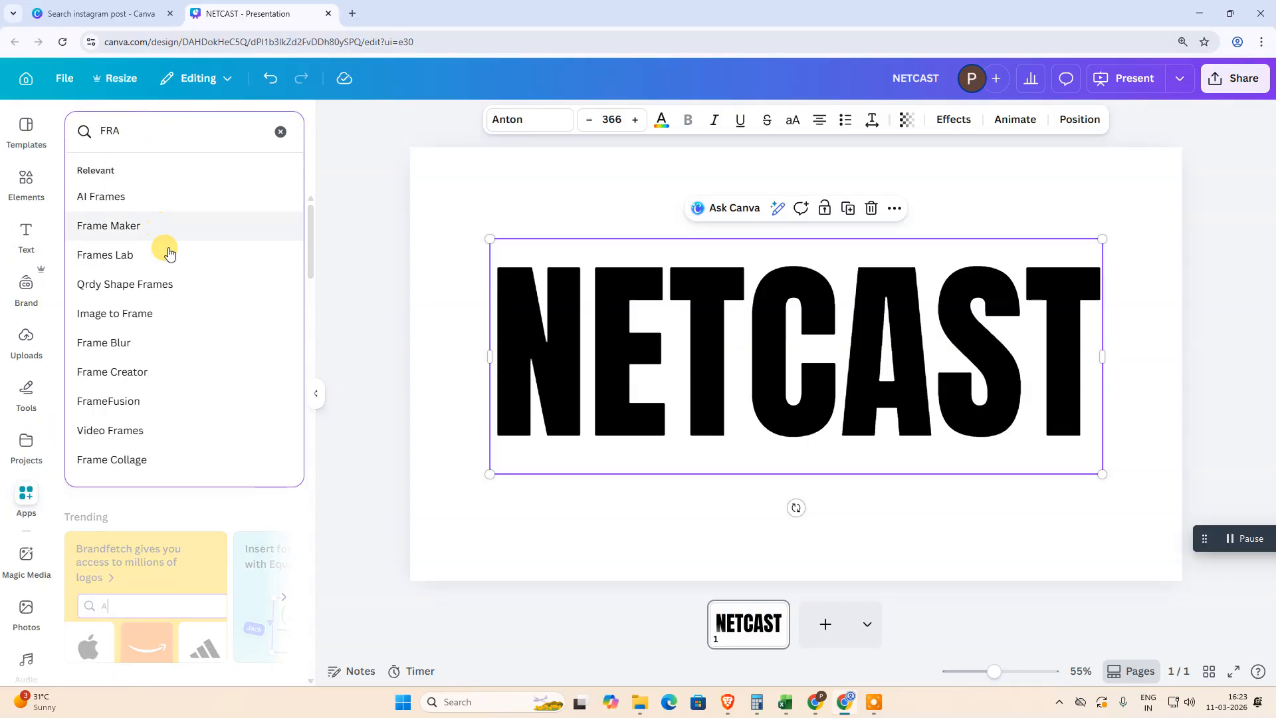
click(162, 227)
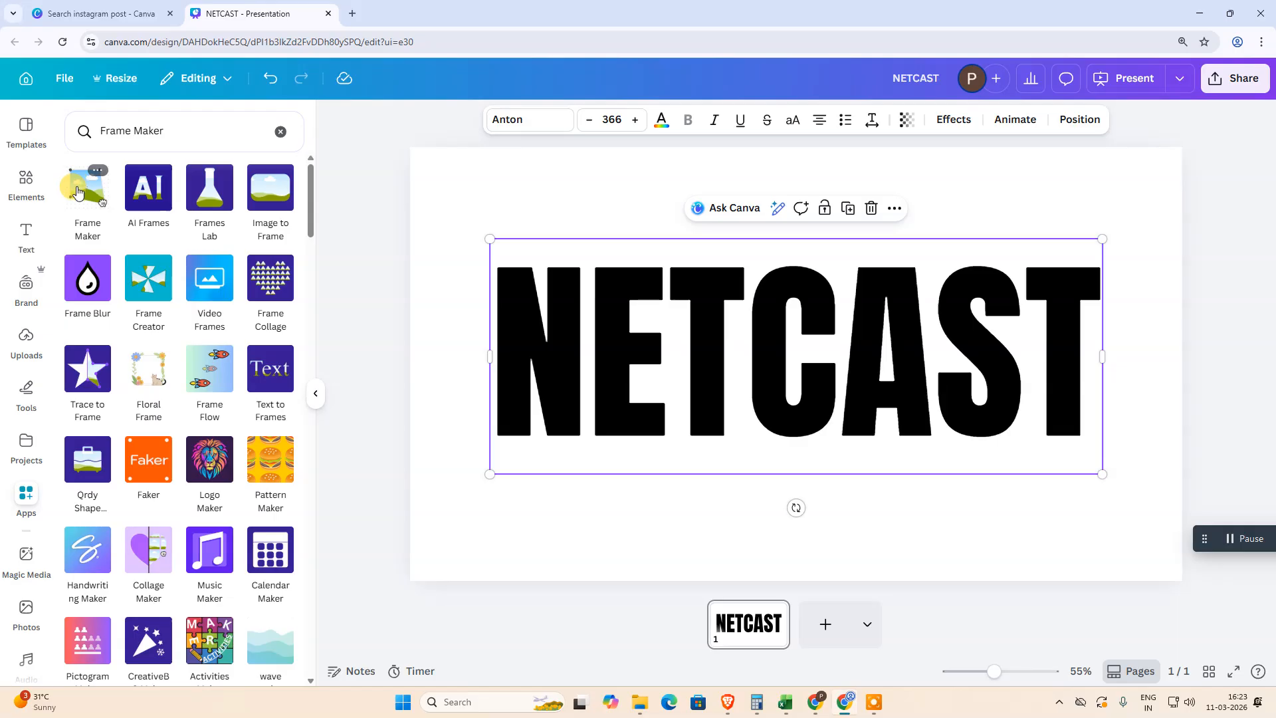
click(77, 188)
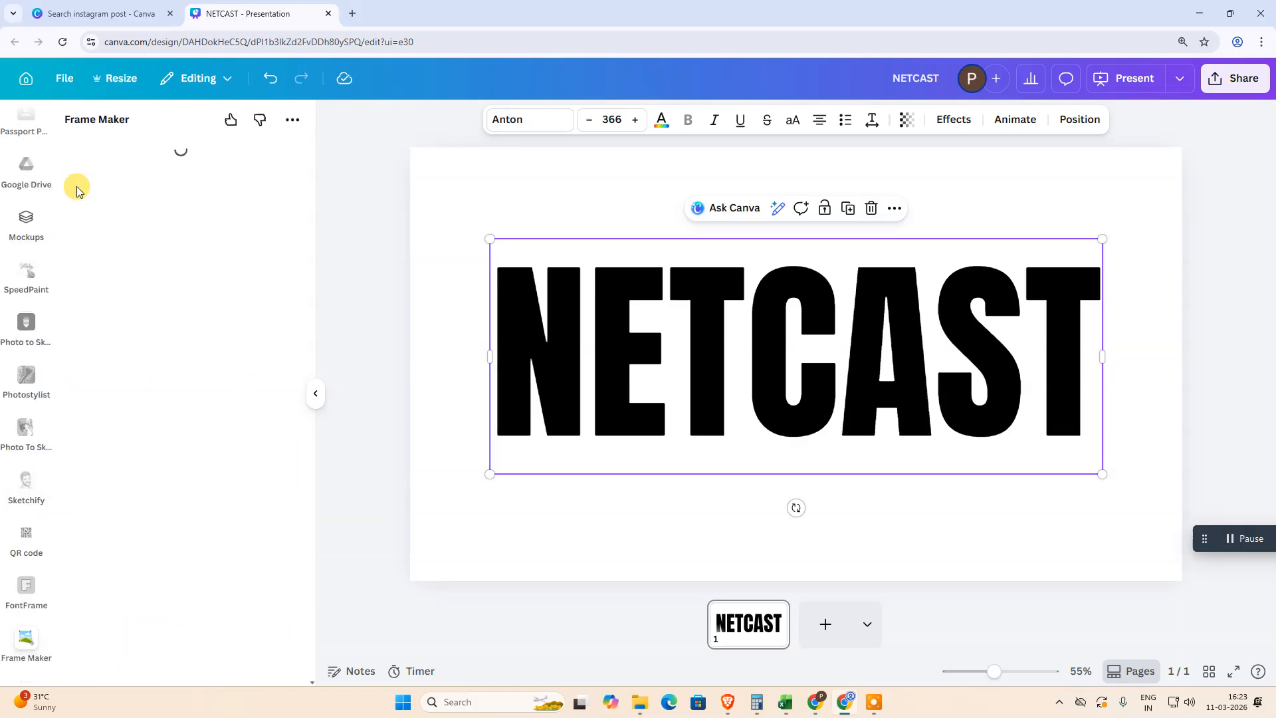
Set up Frame Maker to convert the entire design into a single frame
click(259, 153)
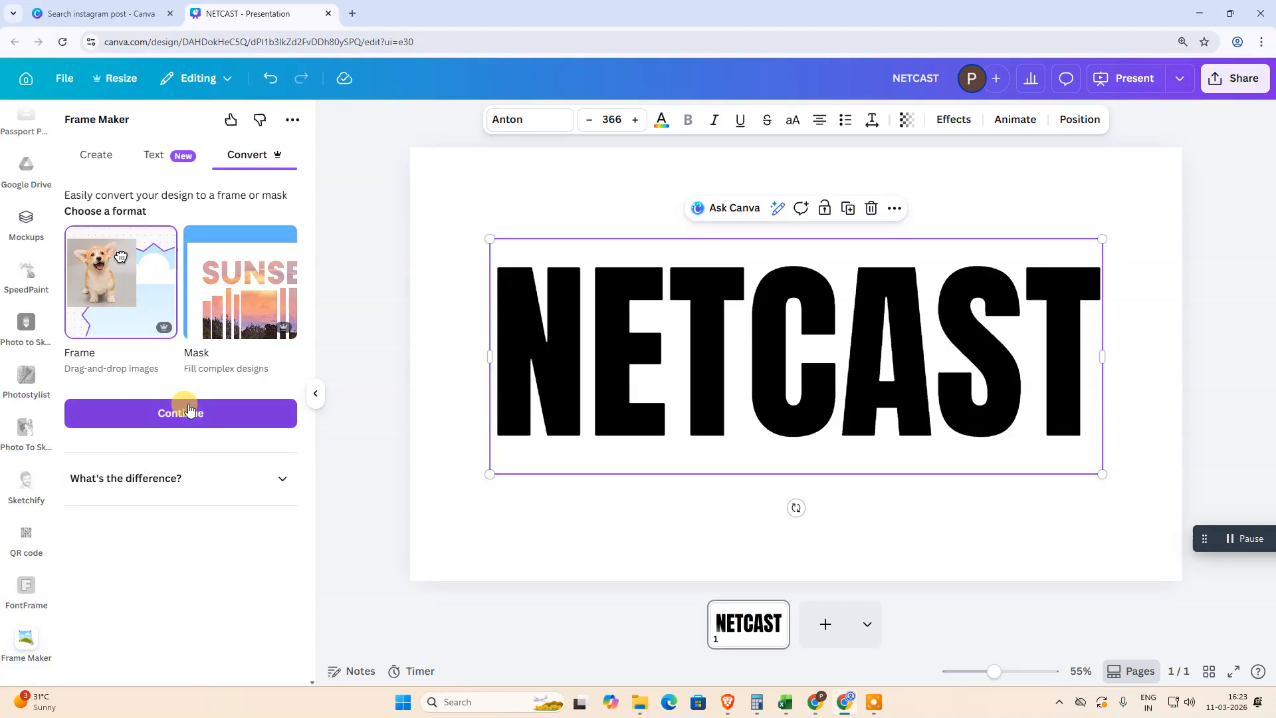
click(189, 409)
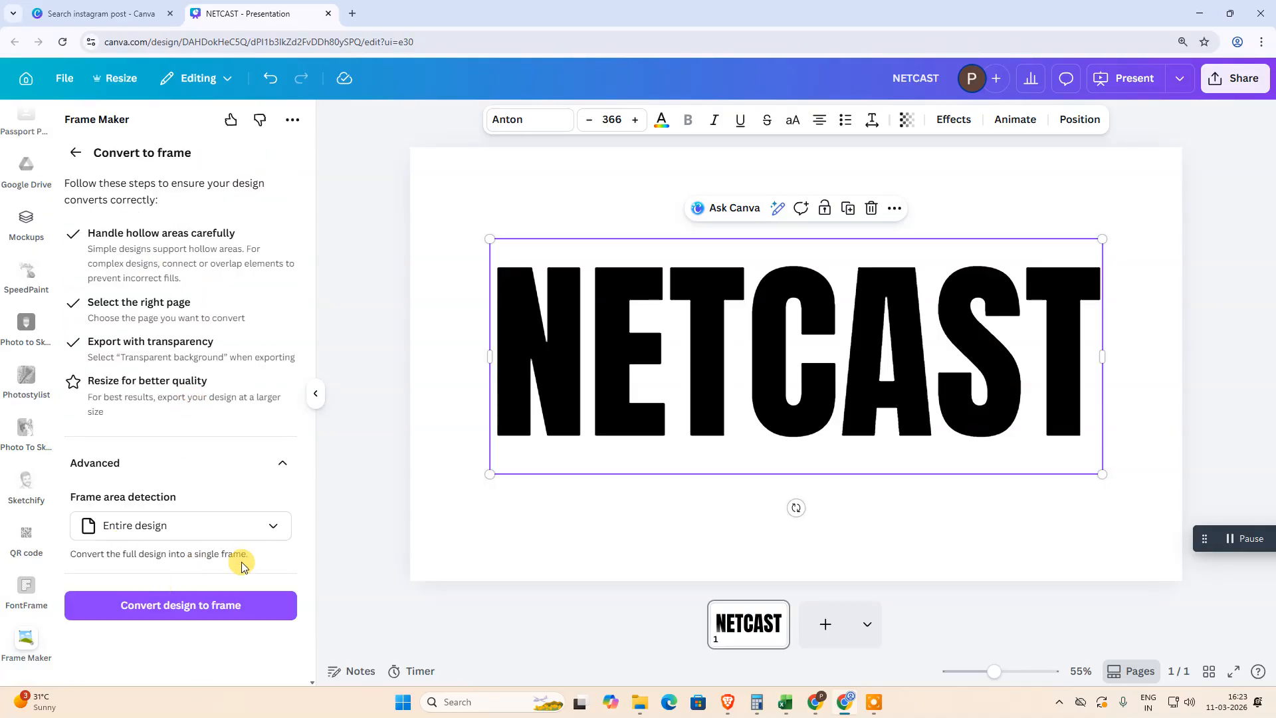
click(185, 613)
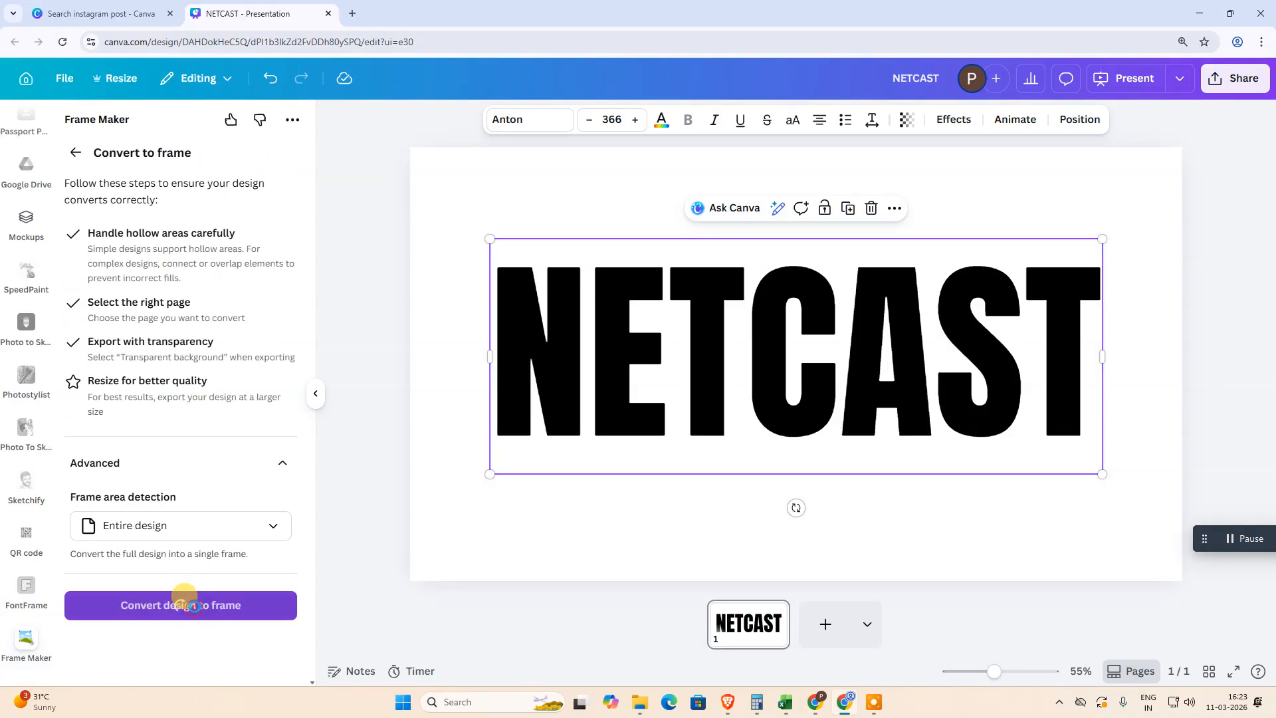
Export the design as PNG at size 3.125 with a transparent background to generate the NETCAST frame
drag(98, 259, 243, 259)
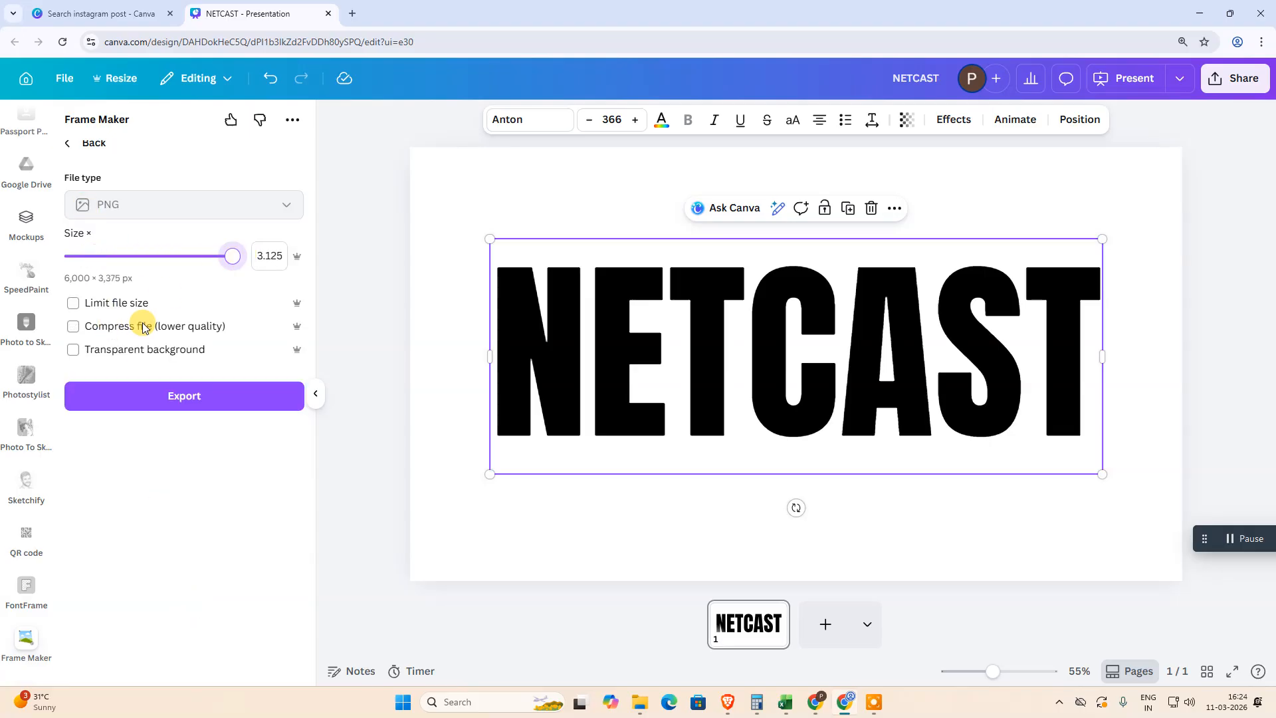
click(118, 356)
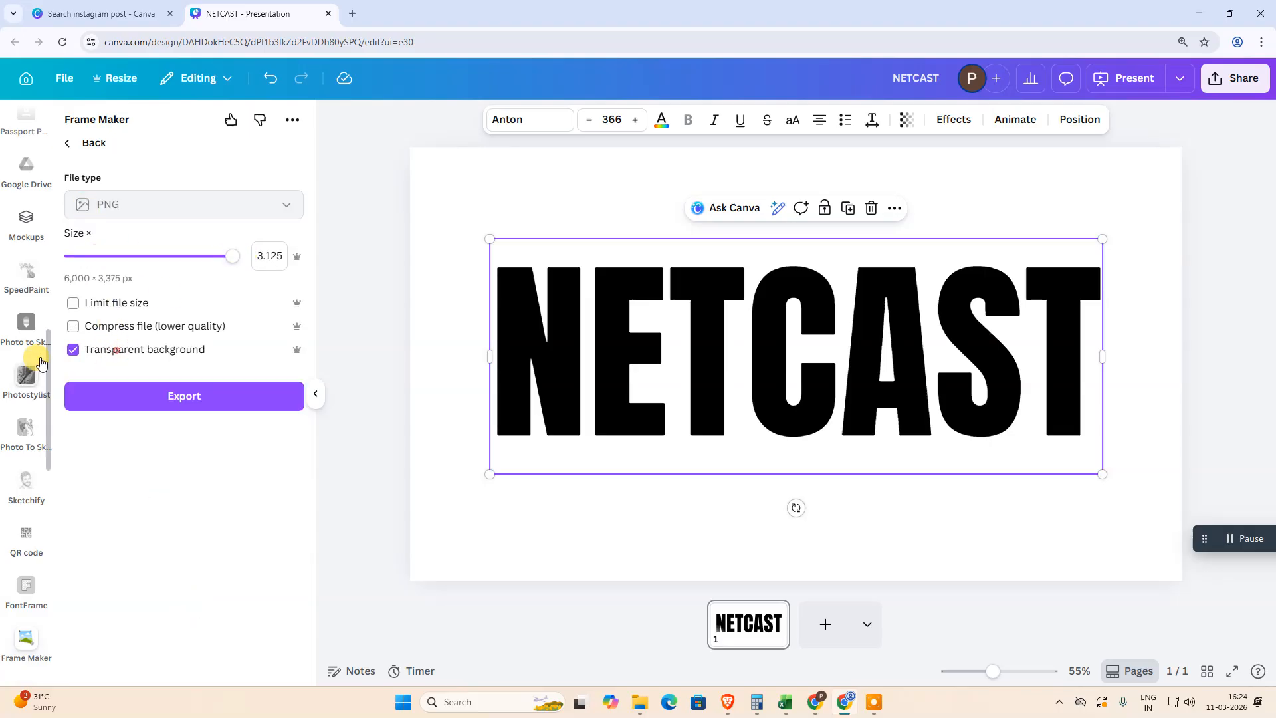
click(189, 397)
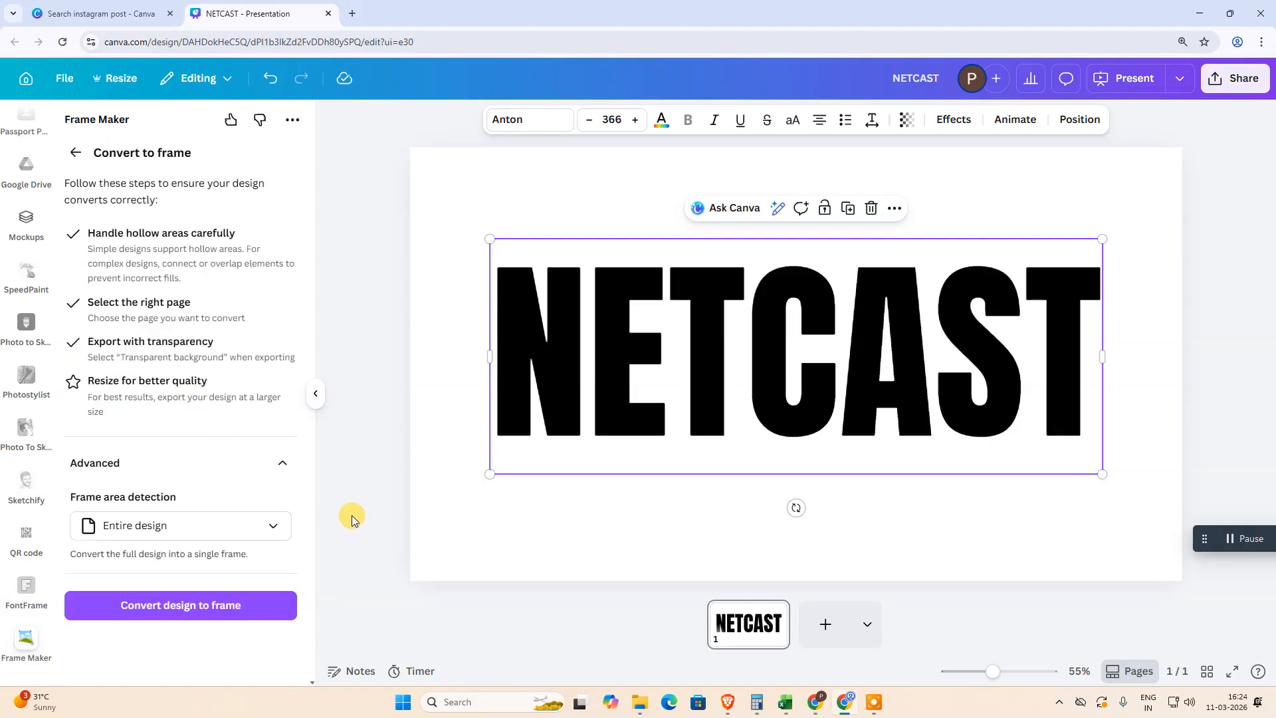
click(632, 521)
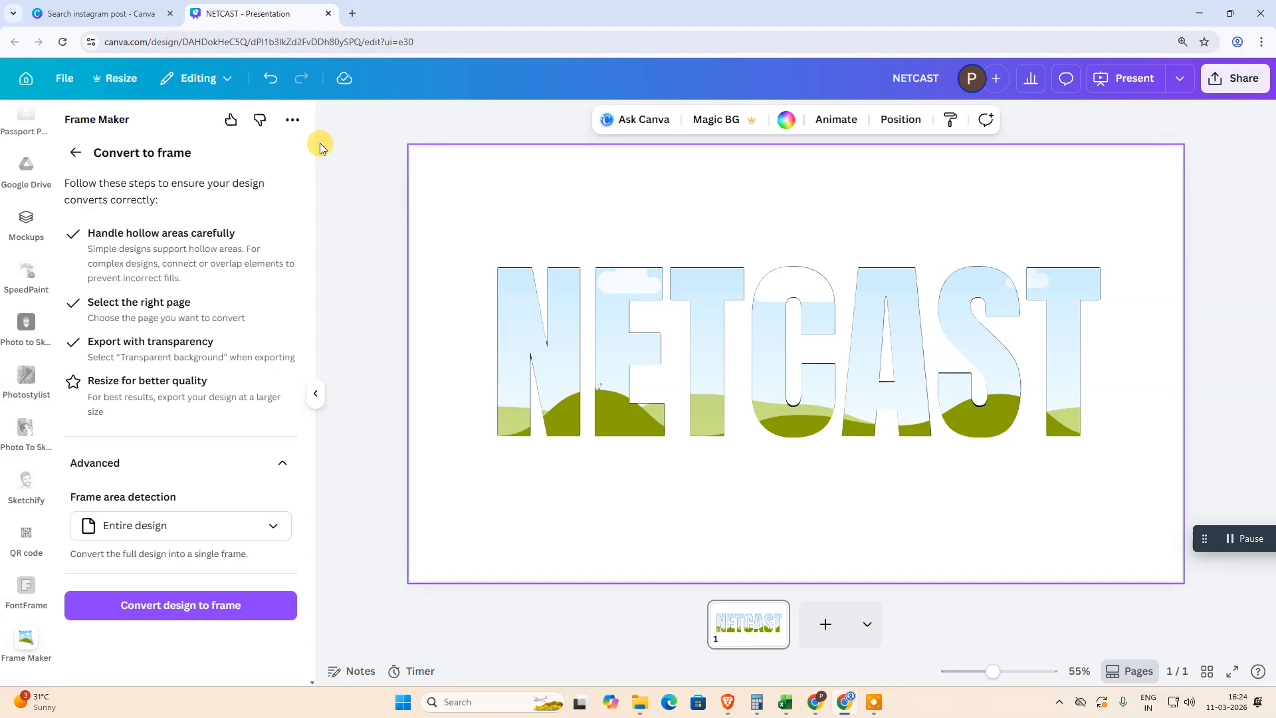
Check the uploaded images, search the photo library for "CAR" and browse the results
scroll(26, 309, up, 5)
scroll(31, 309, up, 3)
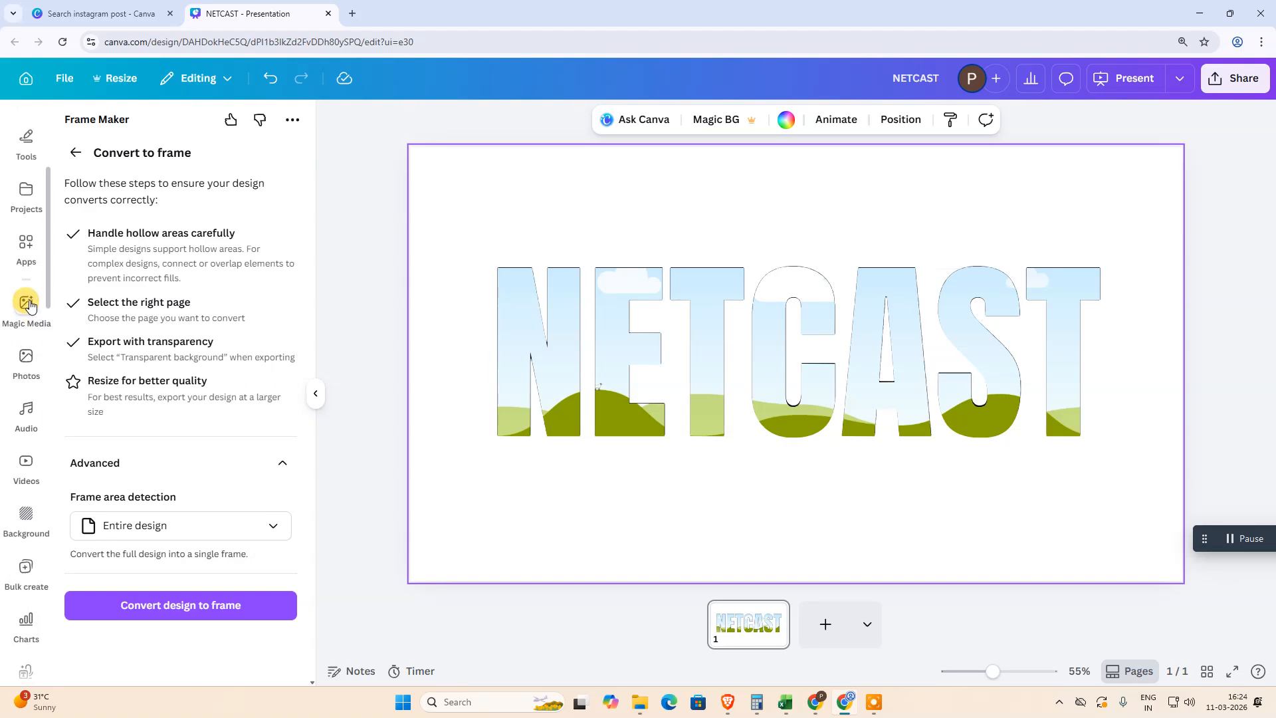
click(26, 287)
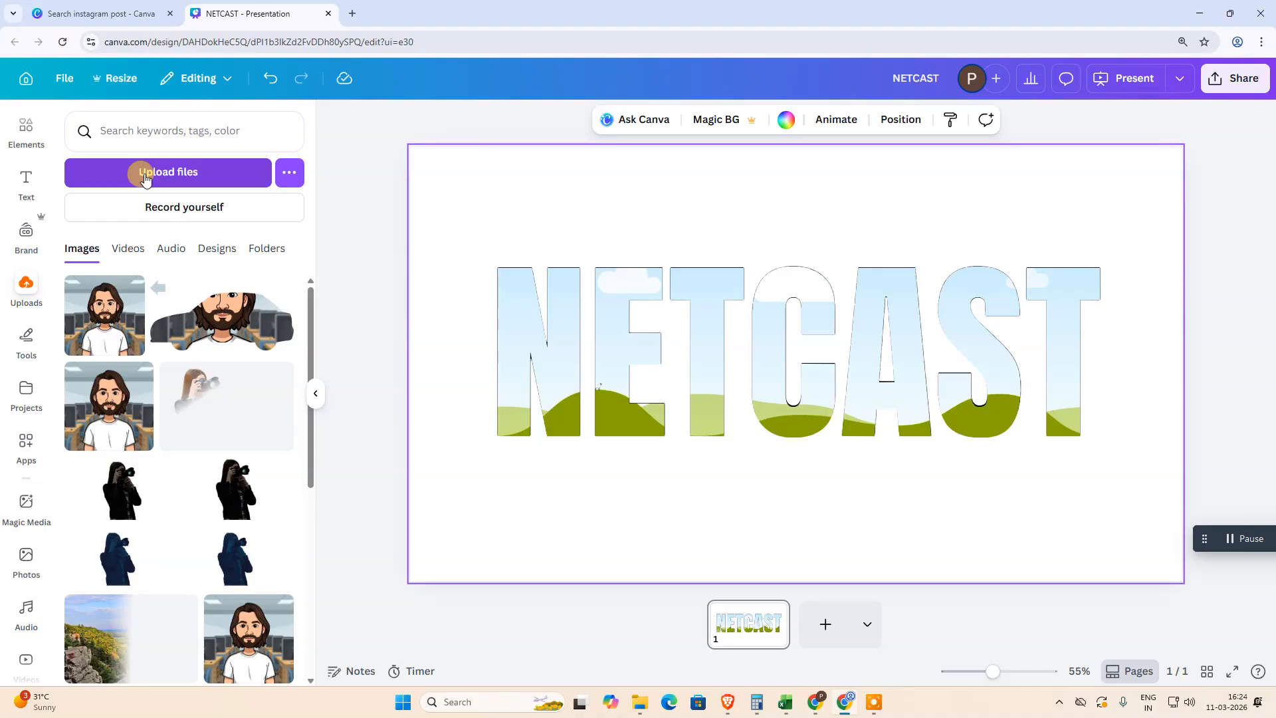
scroll(8, 236, up, 1)
click(26, 138)
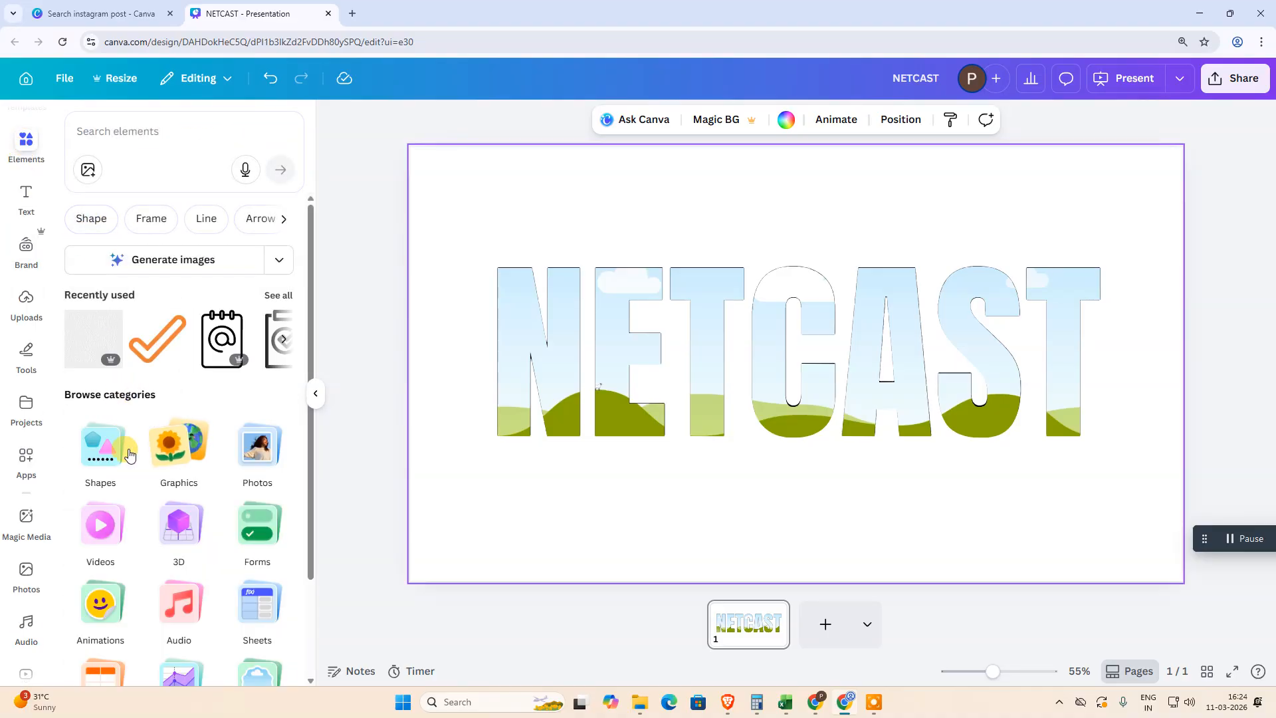
click(257, 446)
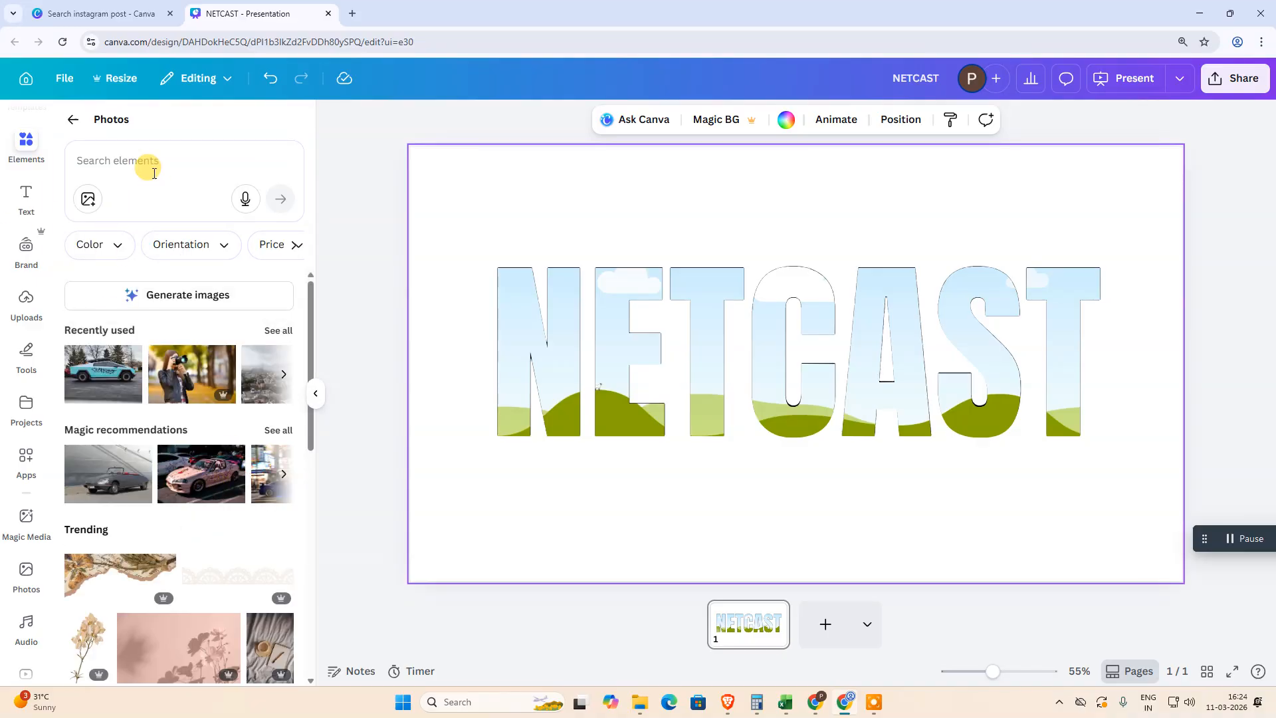
click(152, 166)
text(CAR)
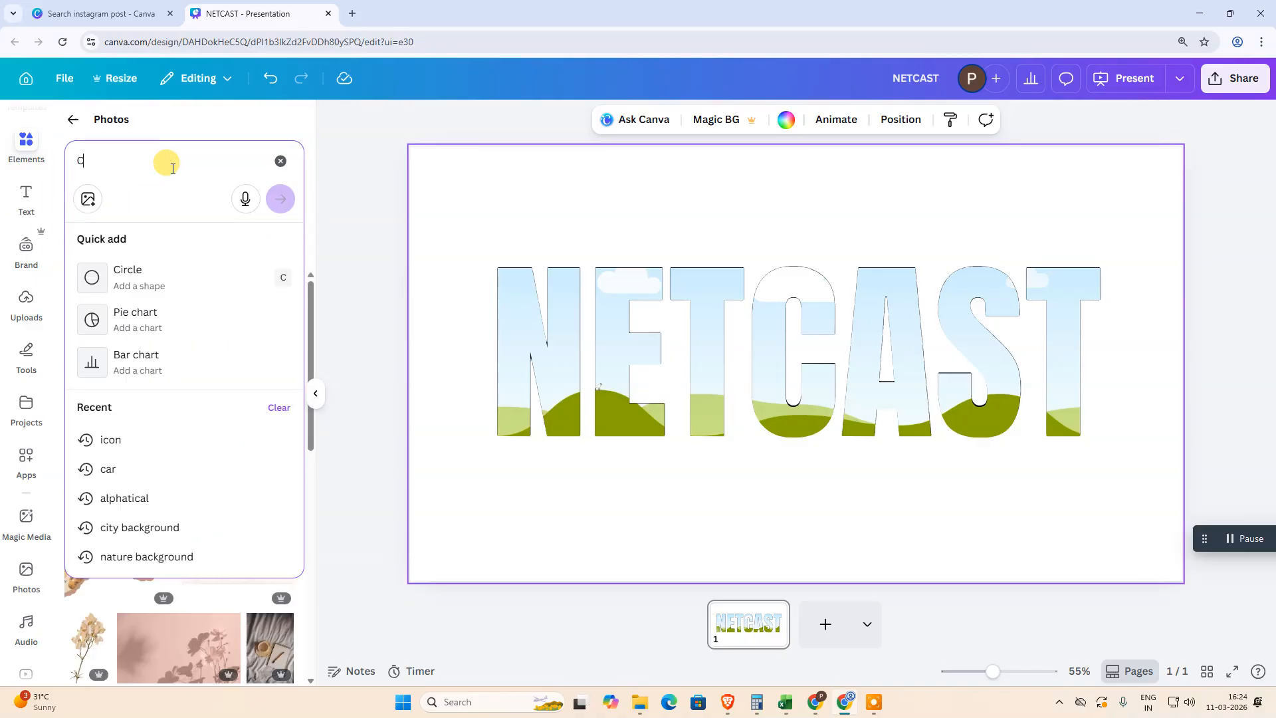
key(Return)
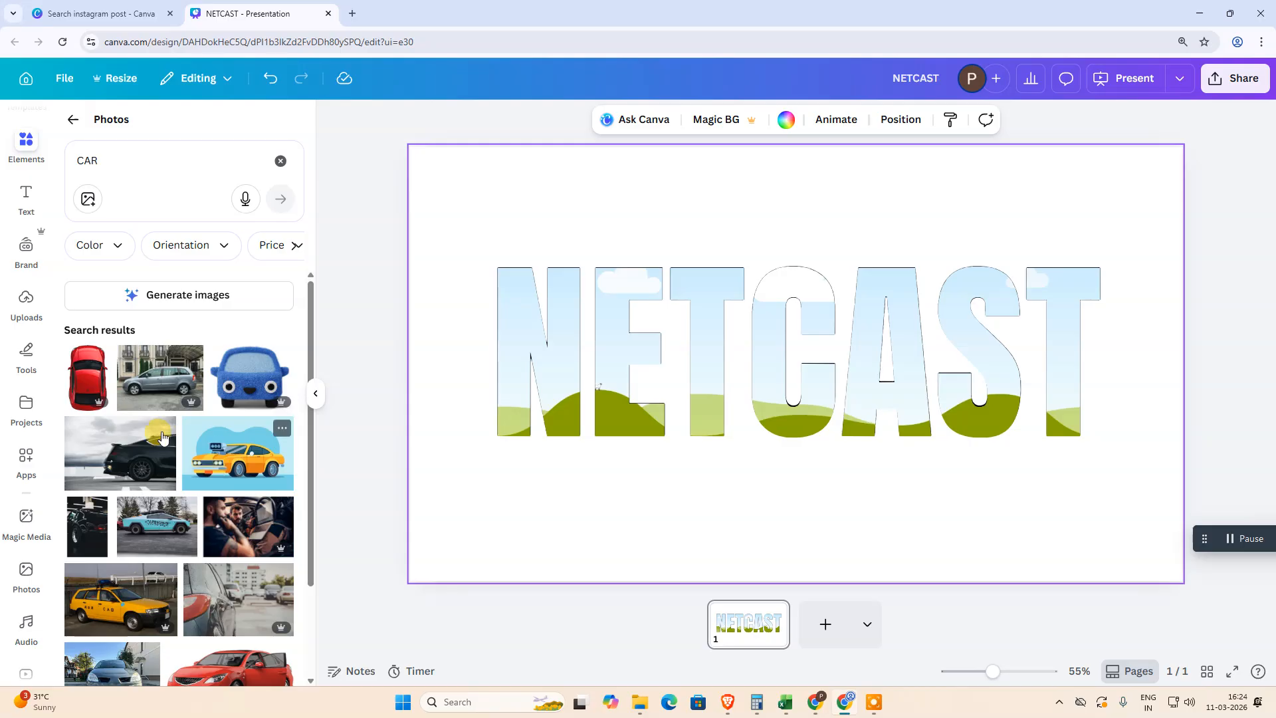
scroll(189, 432, down, 4)
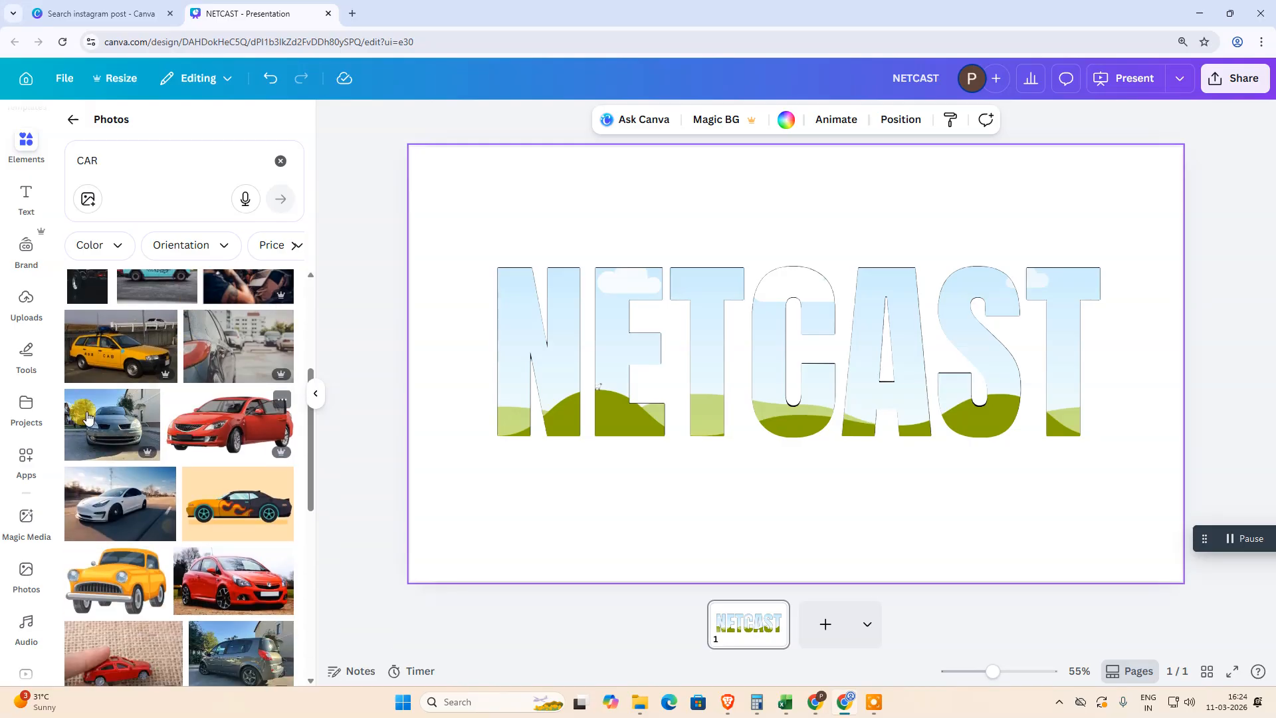
Fill the NETCAST text frame with the uploaded cartoon image of the bearded man in a white T-shirt
click(26, 300)
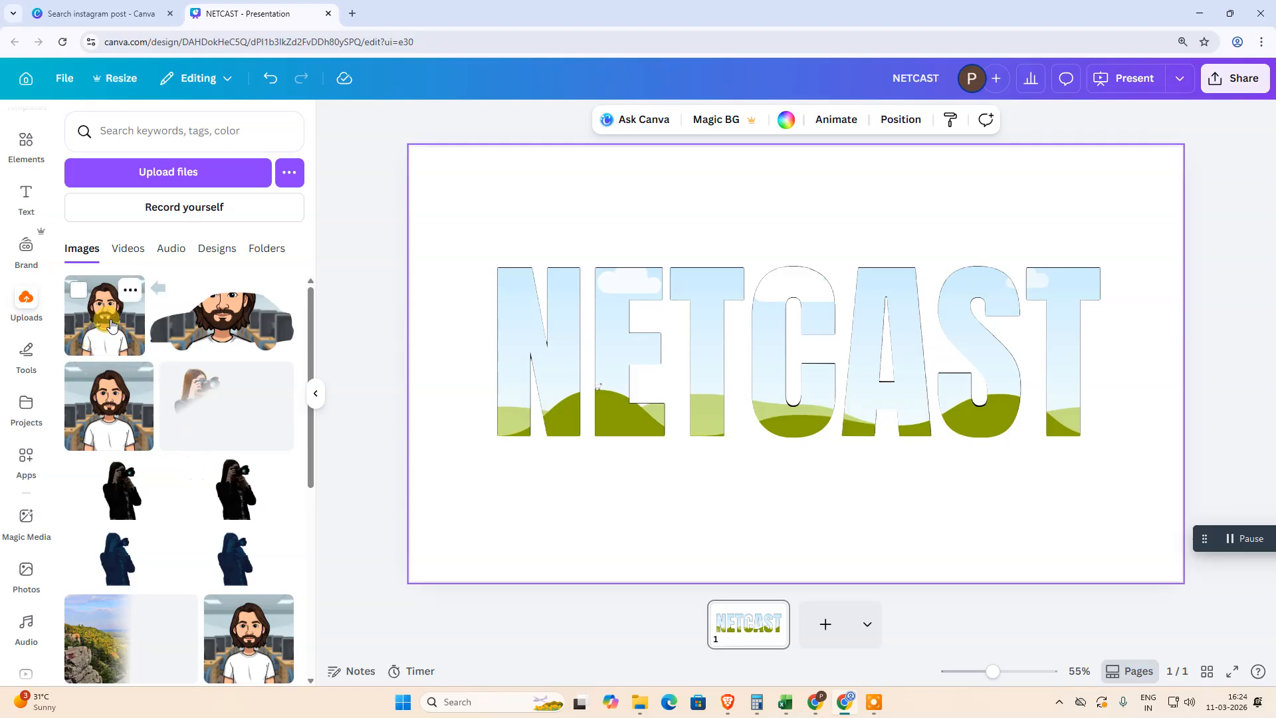
drag(91, 325, 606, 322)
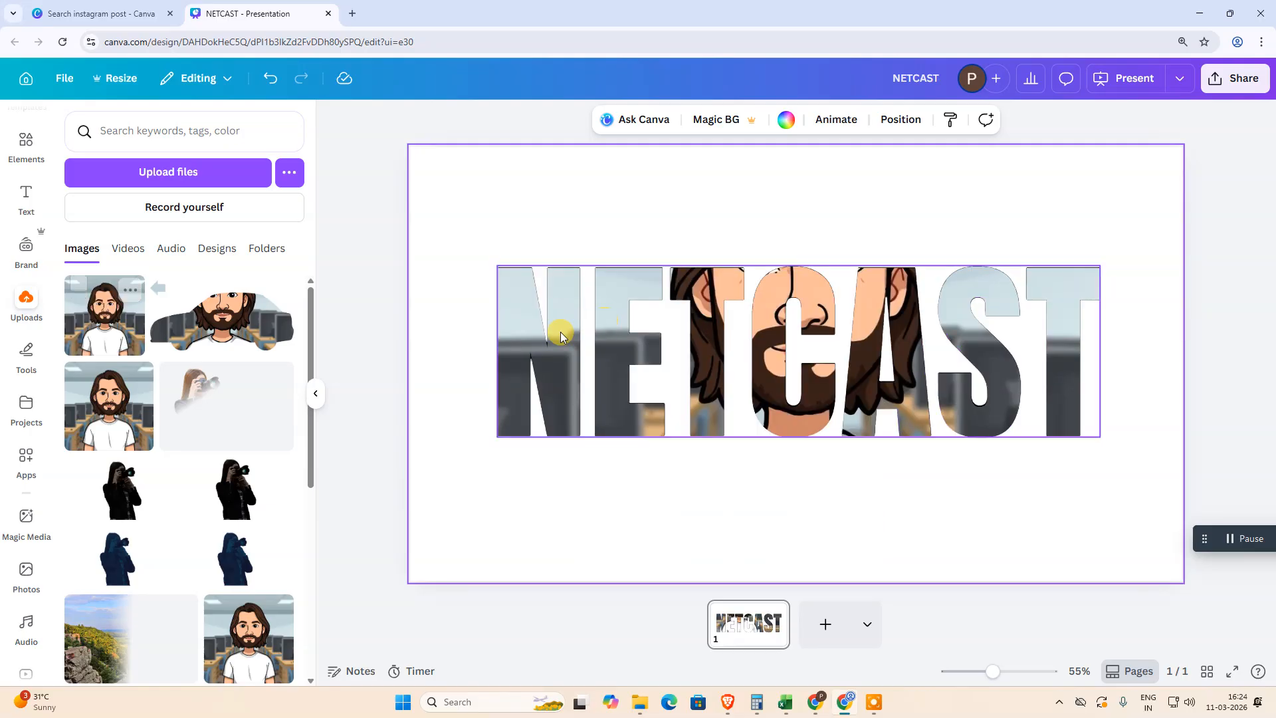
Reposition the cartoon image inside the NETCAST frame so the man's face, from eyes to beard, fills the middle letters
click(615, 365)
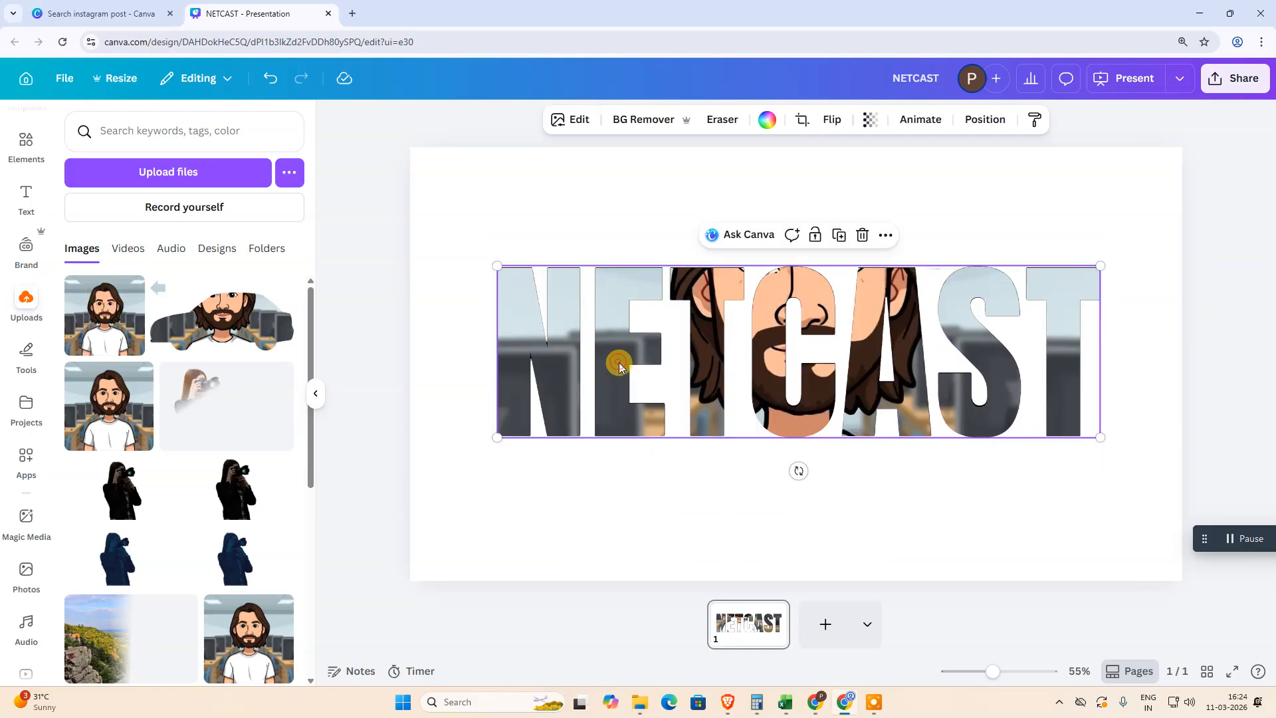
click(619, 362)
drag(140, 262, 142, 264)
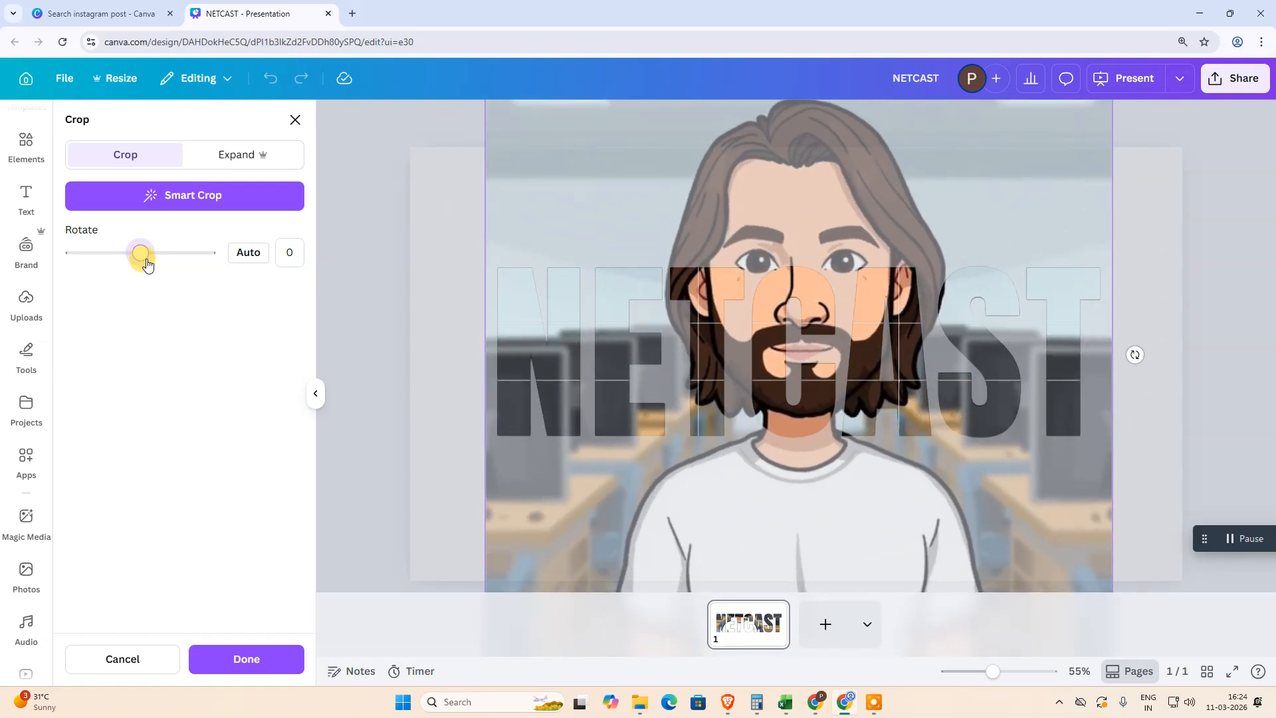
mouse_move(894, 176)
mouse_down()
mouse_move(881, 269)
mouse_move(894, 251)
mouse_move(877, 166)
mouse_move(916, 198)
mouse_move(869, 194)
mouse_move(874, 157)
mouse_move(885, 162)
mouse_up()
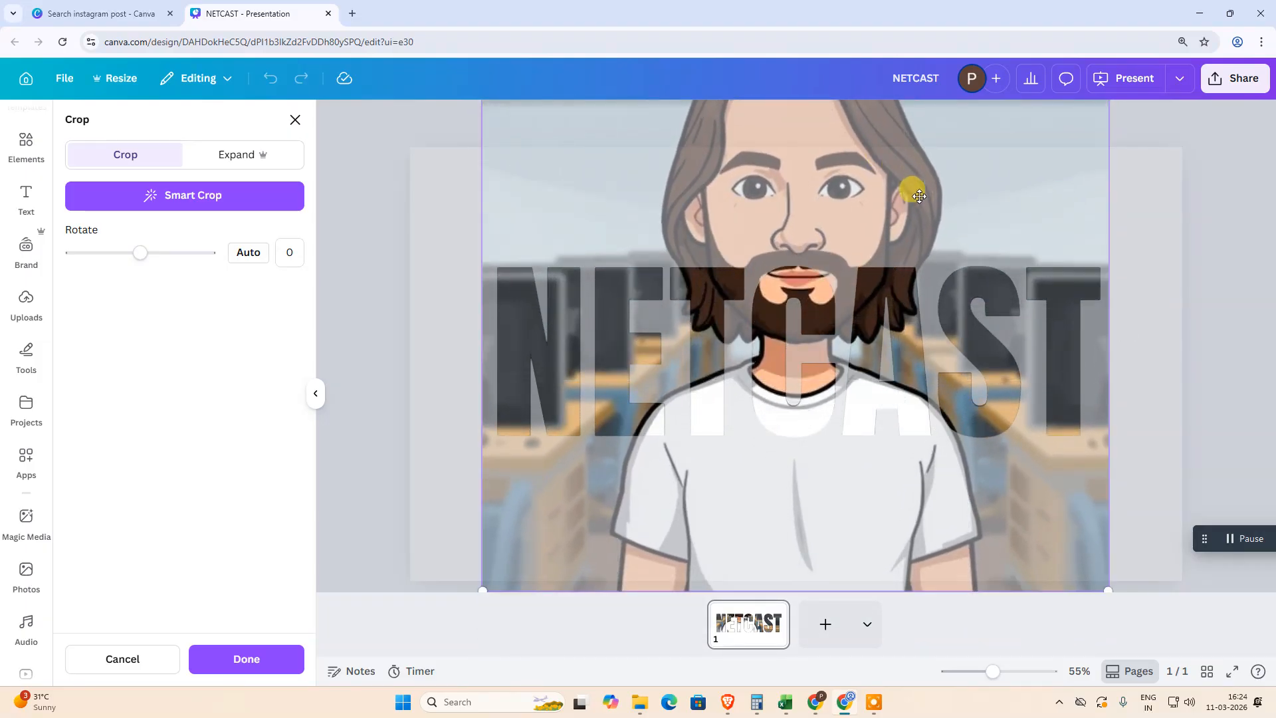
drag(909, 211, 884, 298)
click(247, 661)
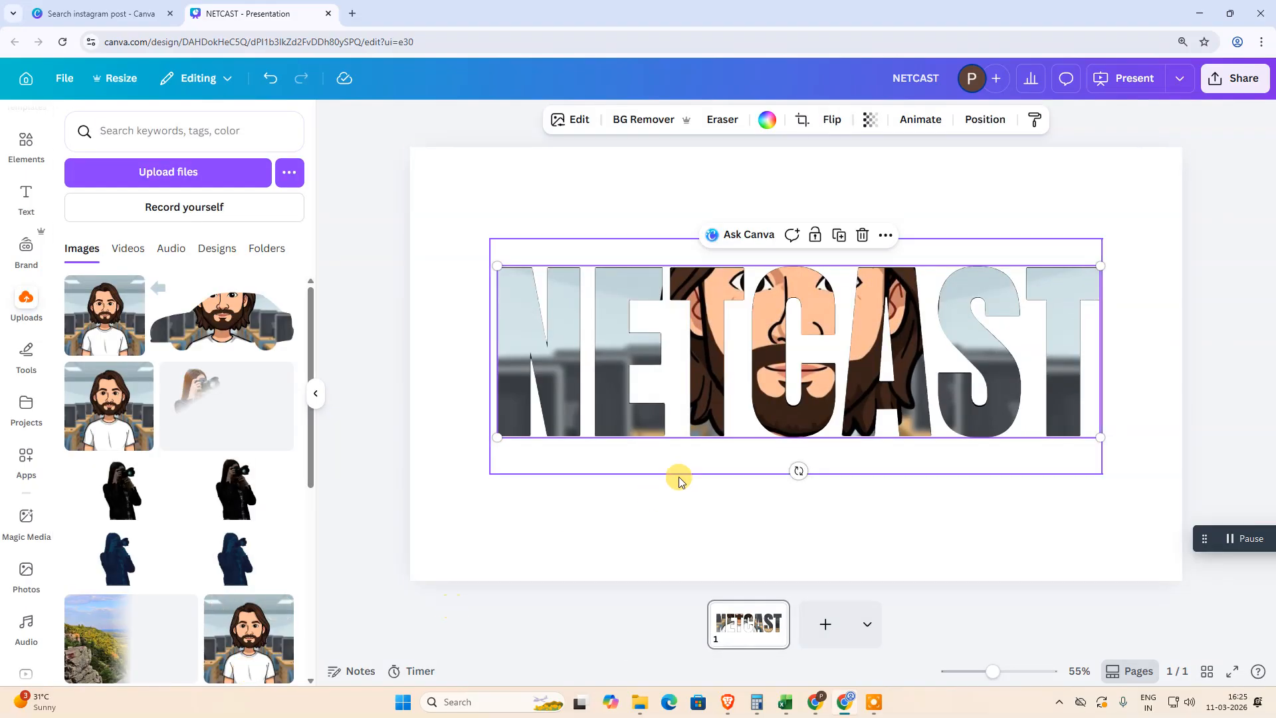
click(548, 198)
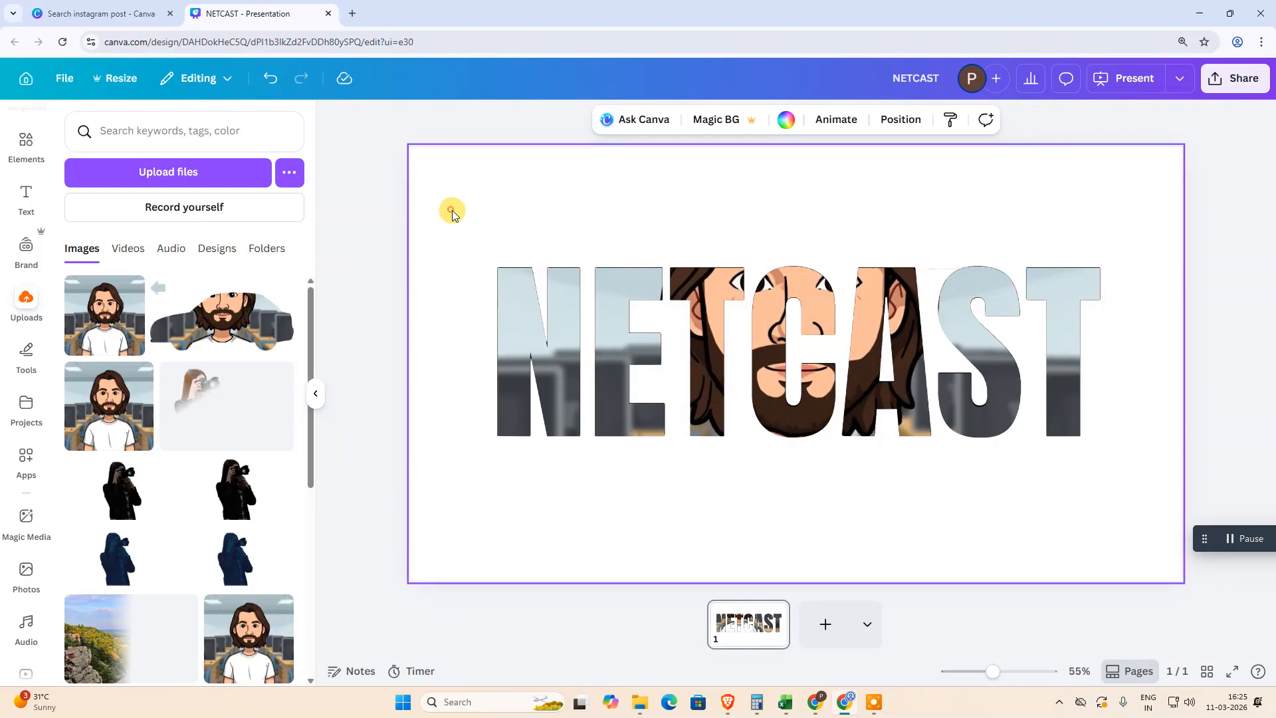
Group the NETCAST text with its image-filled frame, try moving it on the page, and undo the move
drag(451, 211, 1051, 522)
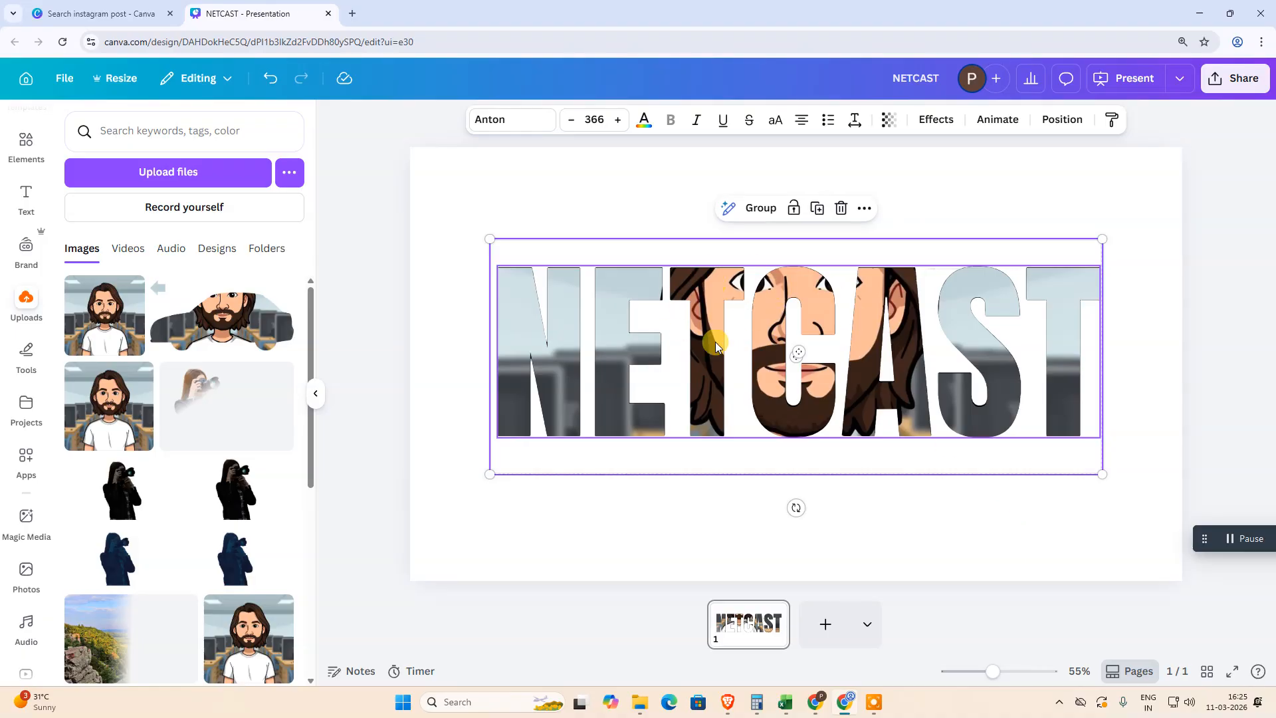
click(761, 208)
drag(840, 383, 803, 439)
key(ctrl+z)
key(ctrl+z)
key(ctrl+z)
Reselect the NETCAST text and its image-filled frame, ungroup them and group them again
click(464, 213)
click(484, 251)
click(461, 213)
drag(444, 192, 951, 540)
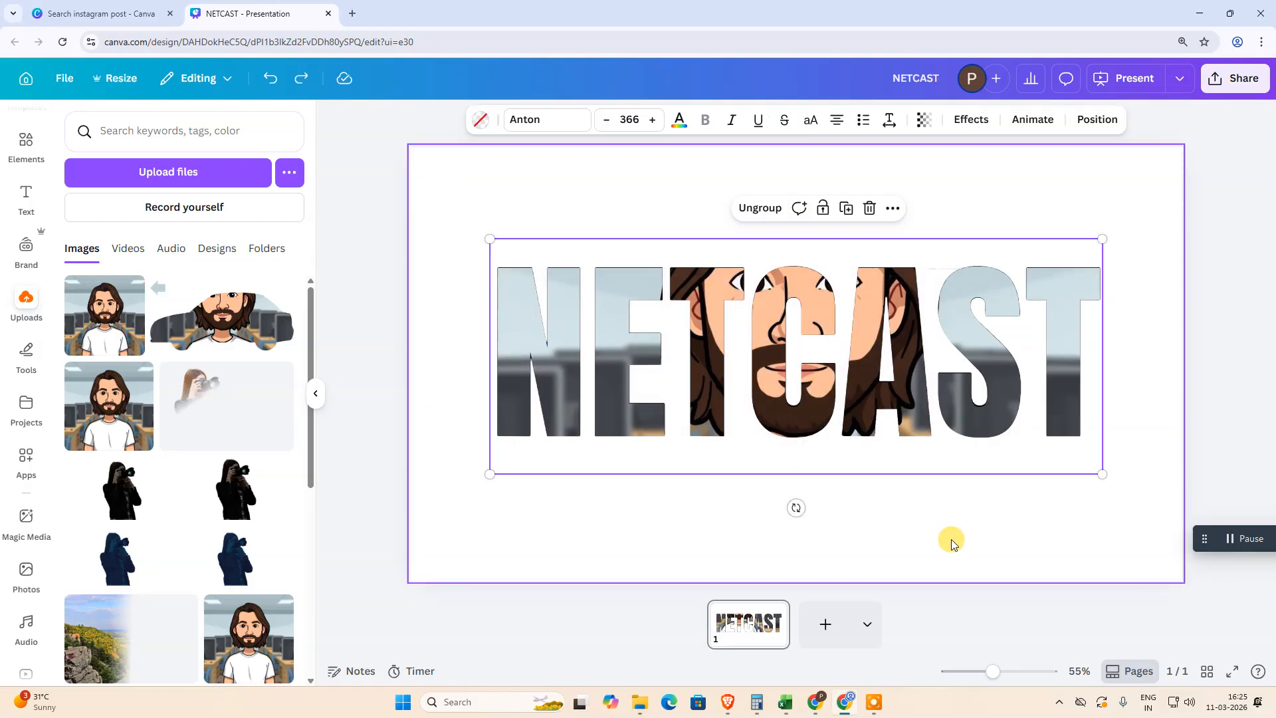
click(740, 208)
click(759, 209)
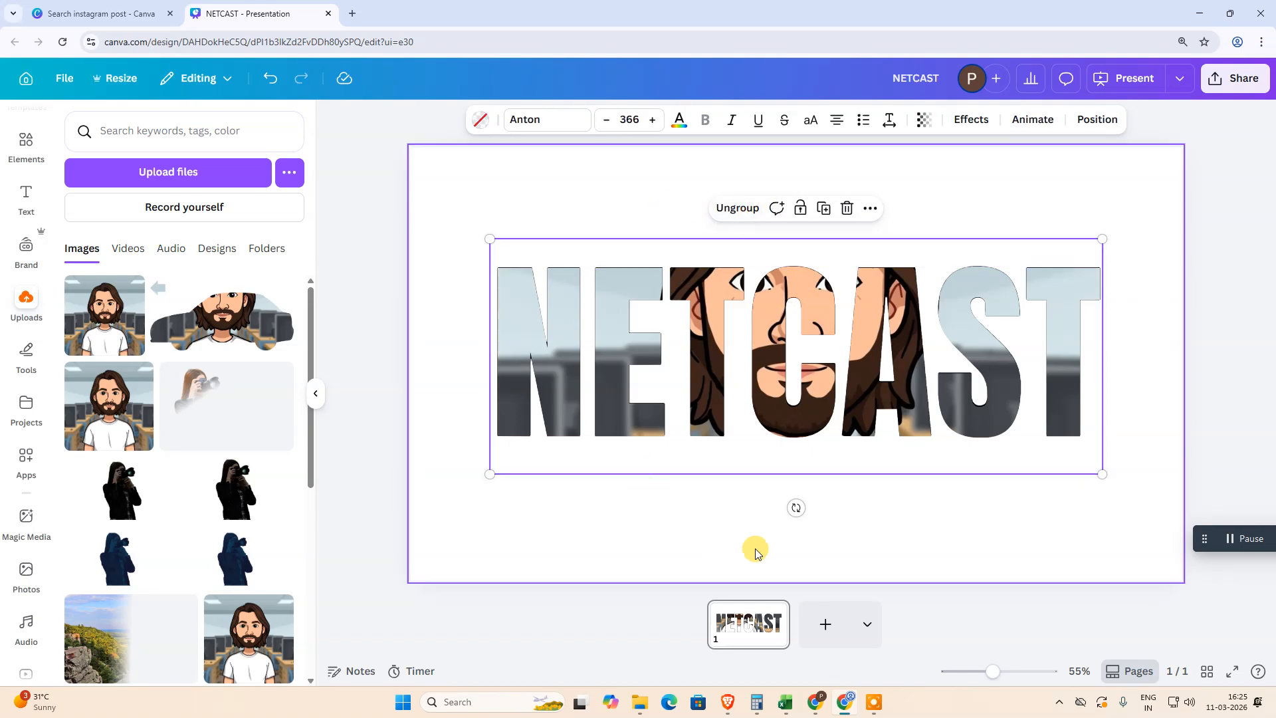
Reposition the NETCAST group on the page and enlarge it to a font size of about 417
drag(1103, 237, 1071, 282)
drag(878, 367, 885, 295)
drag(1084, 457, 1091, 560)
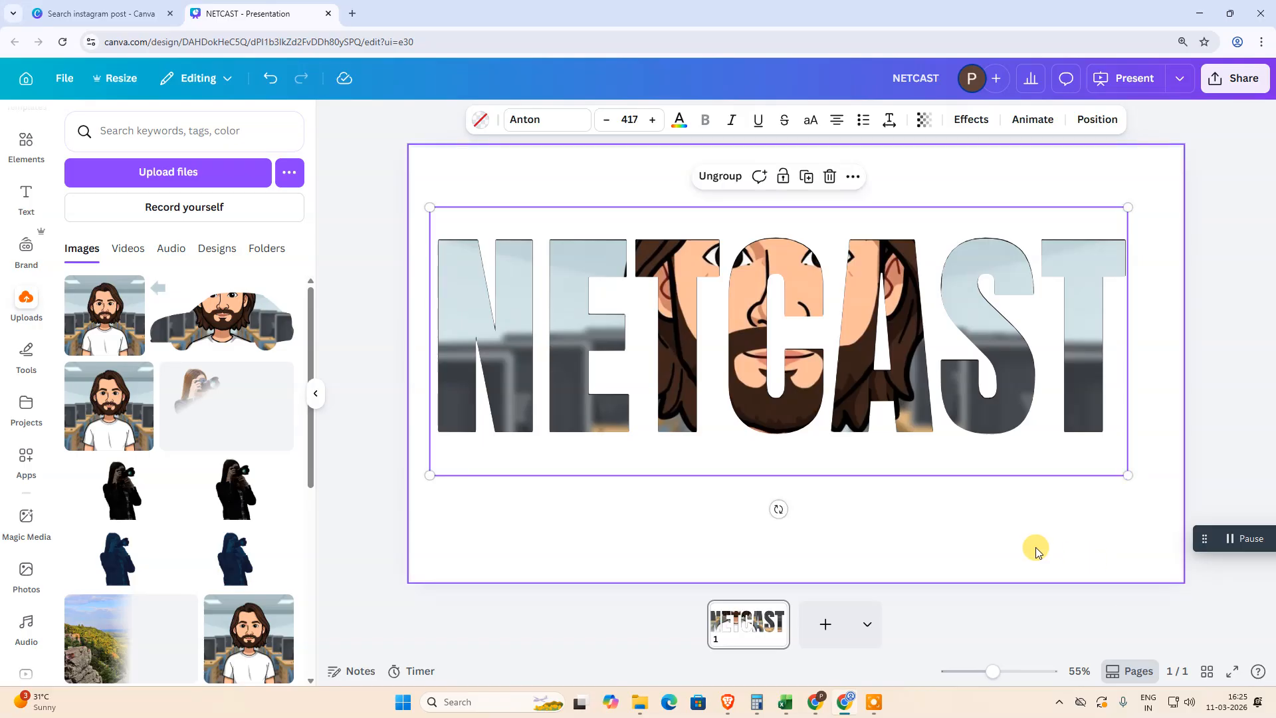
Ungroup the NETCAST text and frame, detach the cartoon image from the frame and delete it
right_click(567, 330)
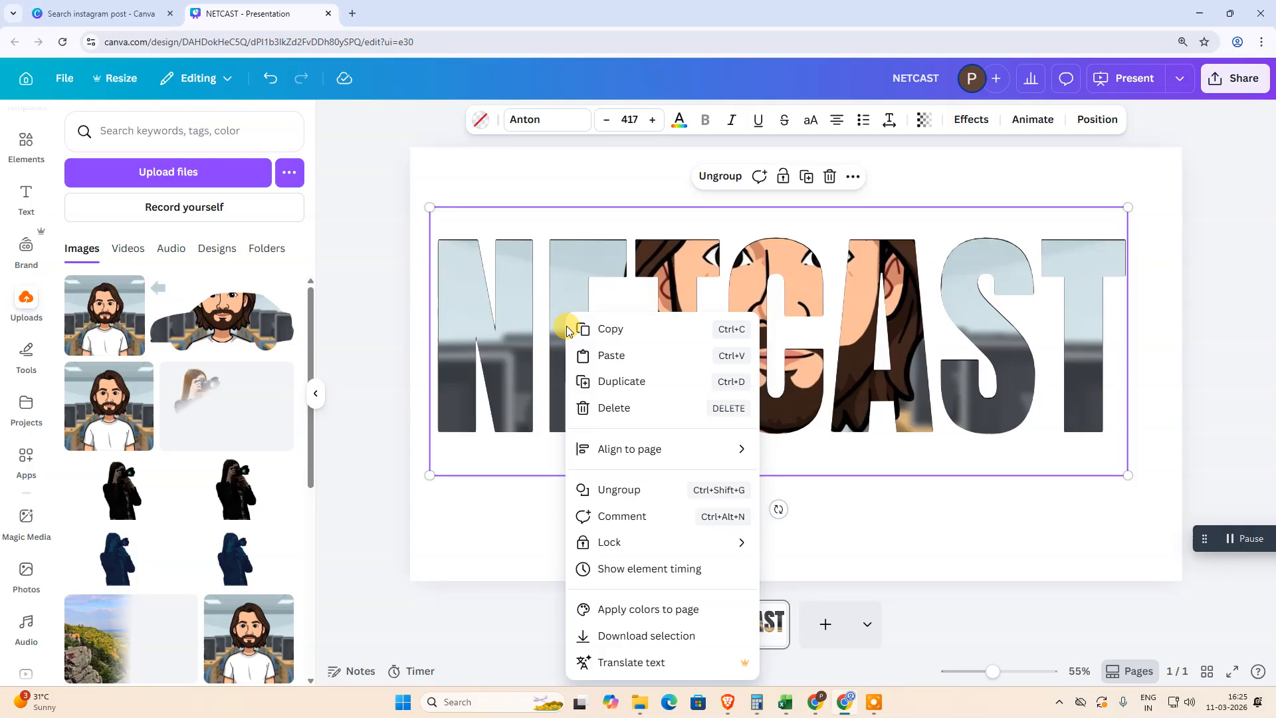
click(505, 348)
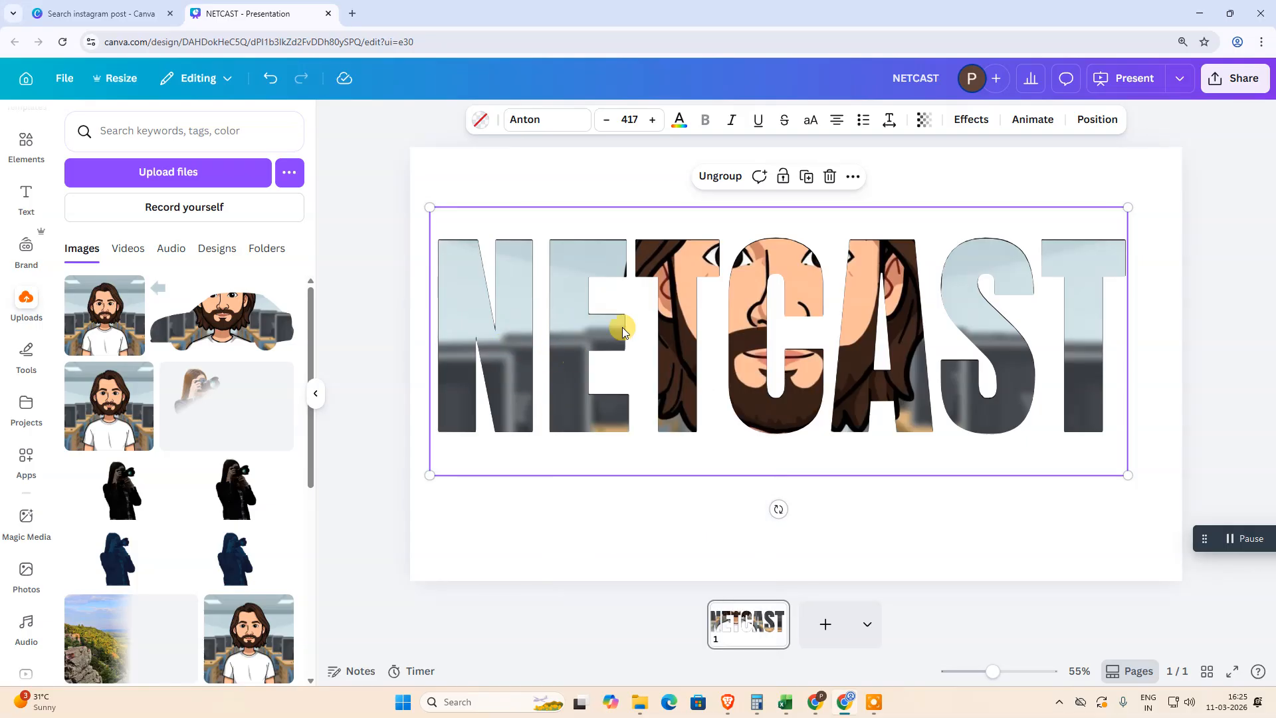
click(717, 183)
click(581, 392)
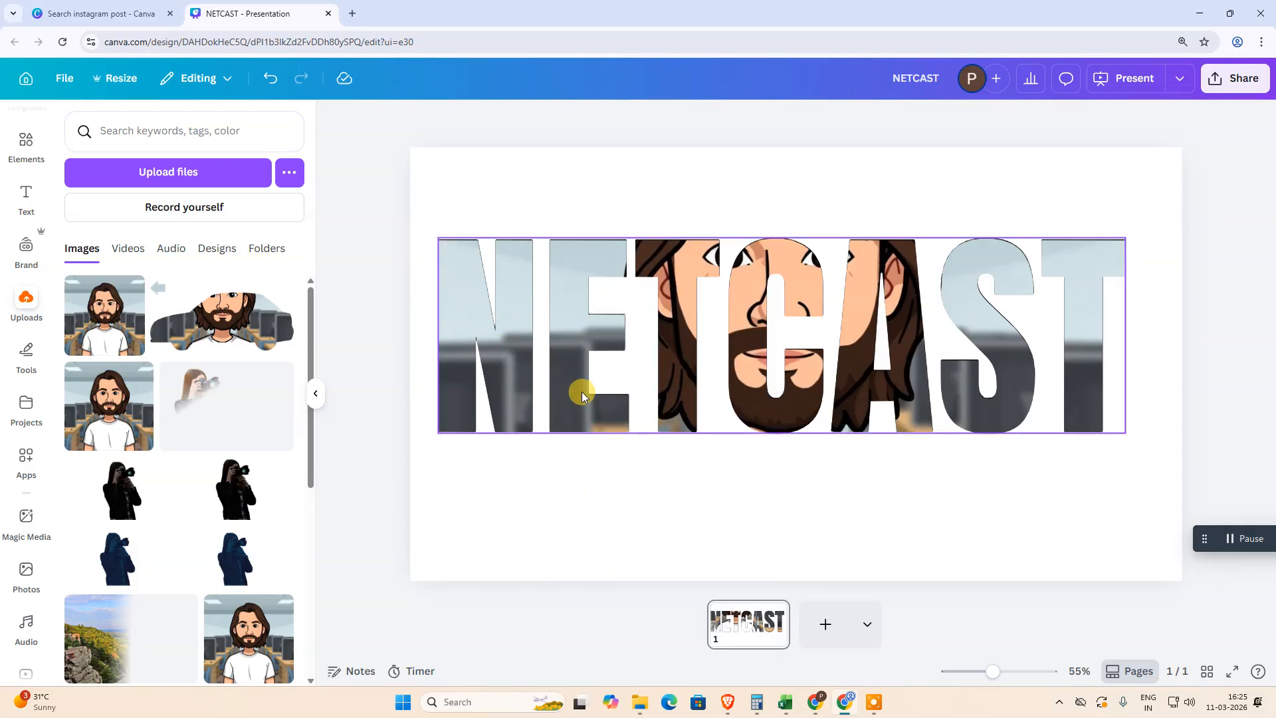
right_click(581, 392)
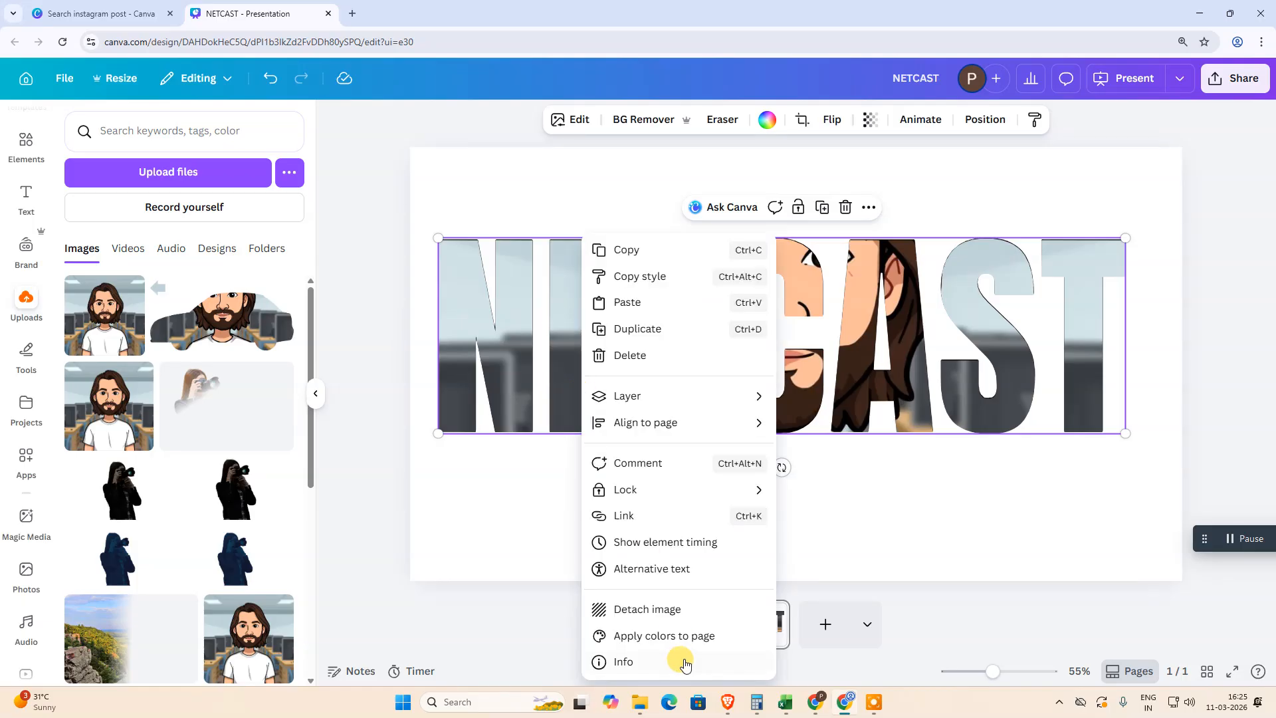
click(654, 606)
key(Delete)
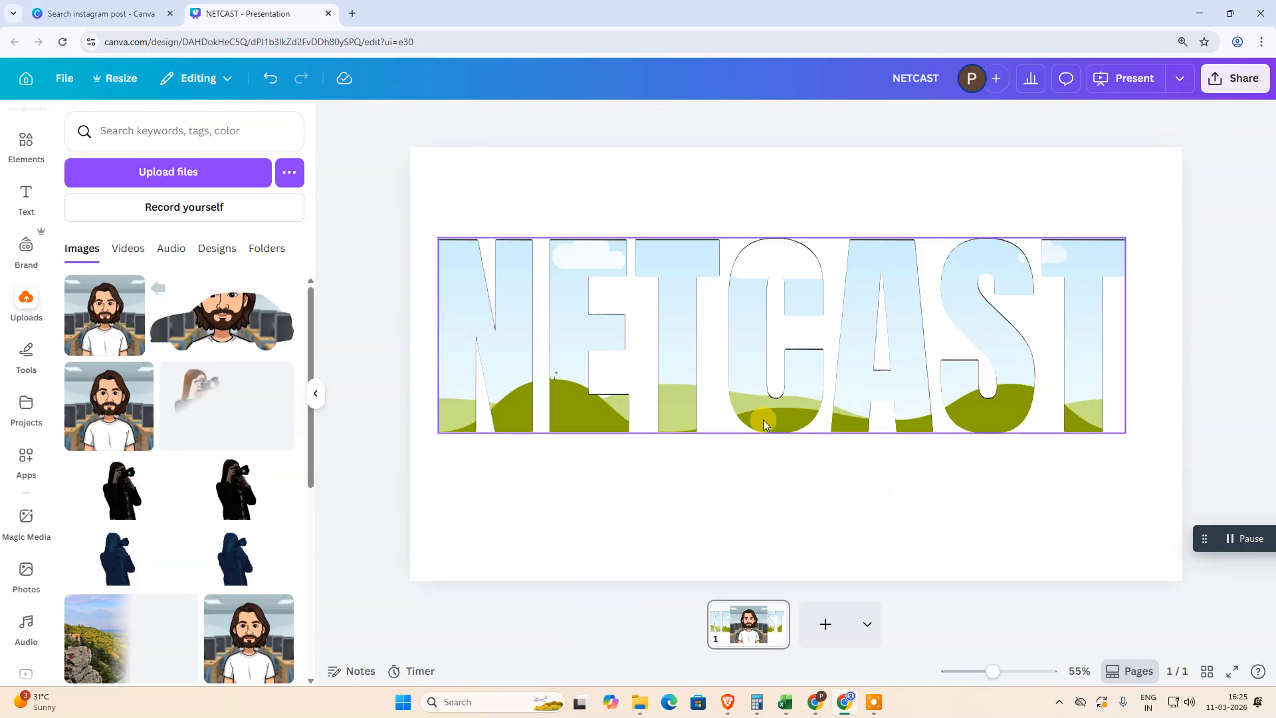
Search the photo library for "texture" and browse the results and filter options
click(37, 153)
click(128, 168)
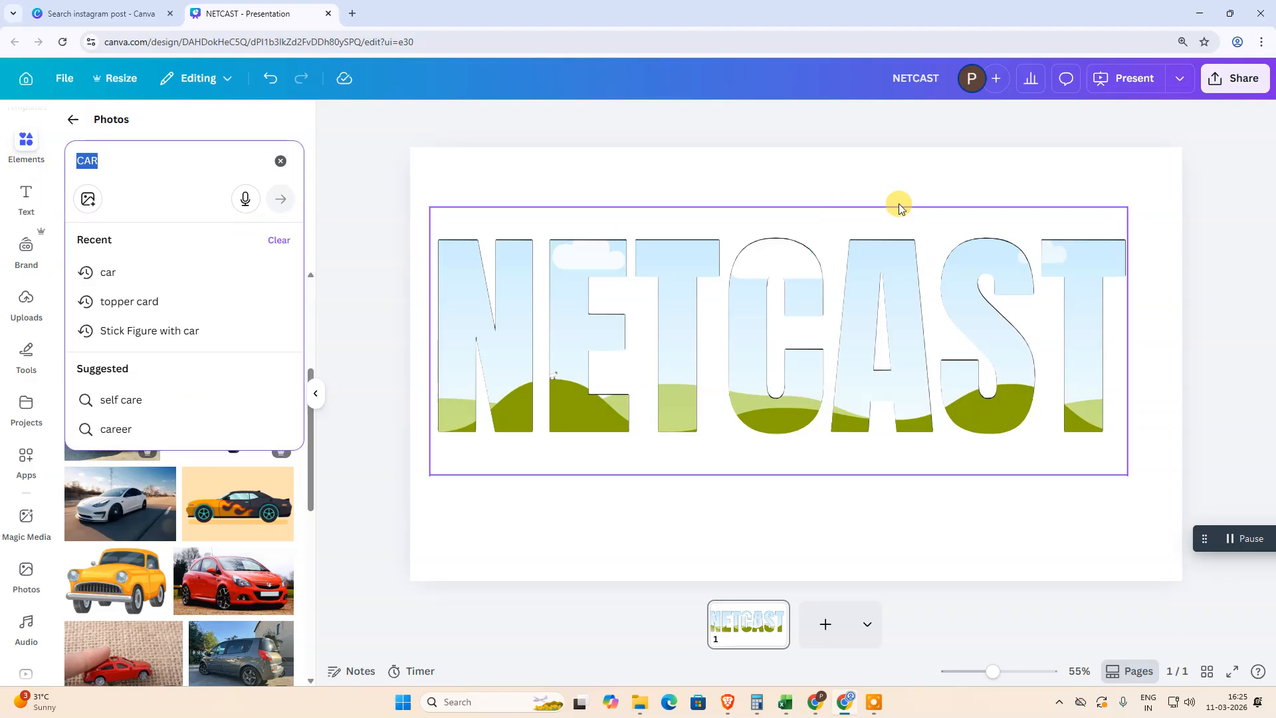
text(te)
key(BackSpace)
key(BackSpace)
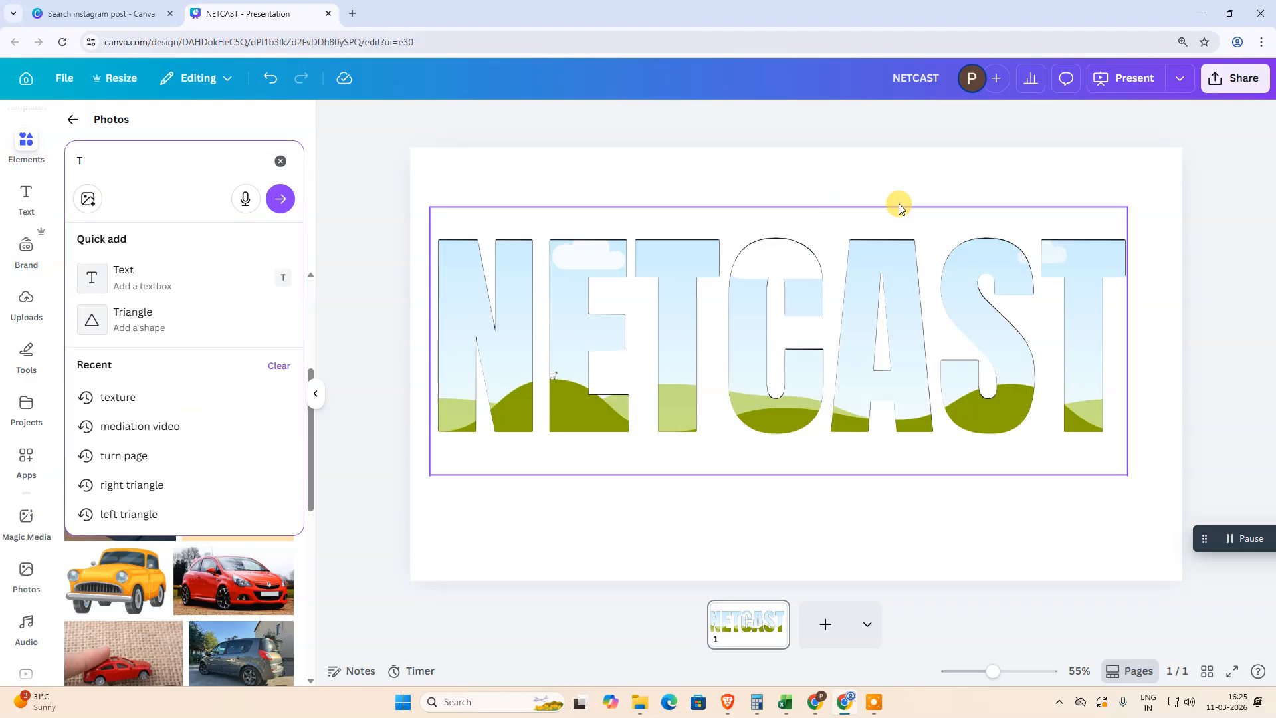
text(texture)
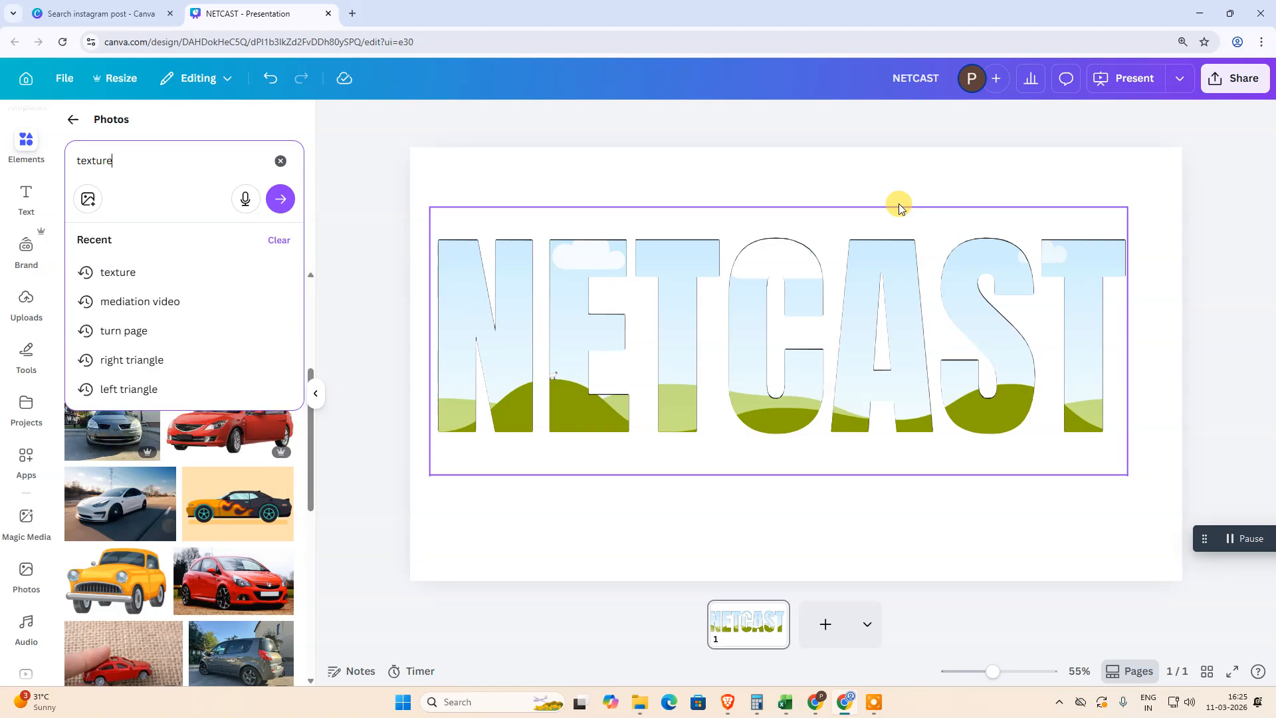
key(Return)
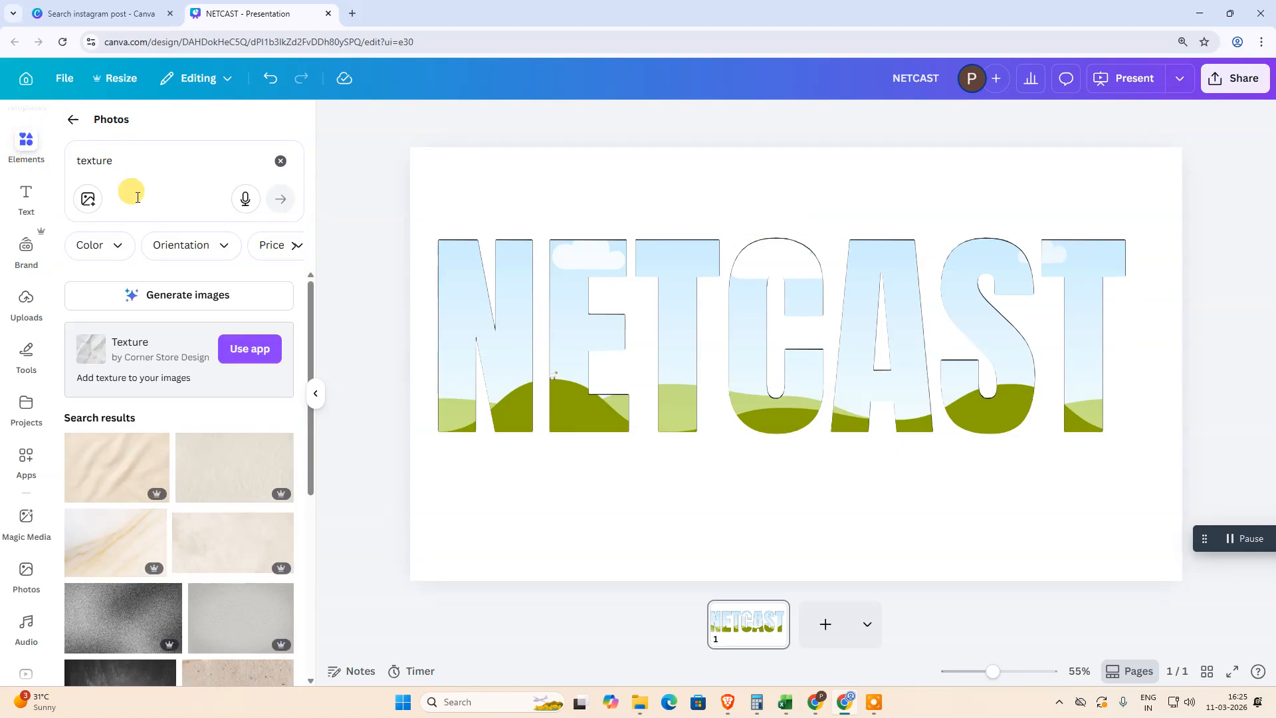
scroll(199, 408, down, 4)
scroll(182, 444, up, 4)
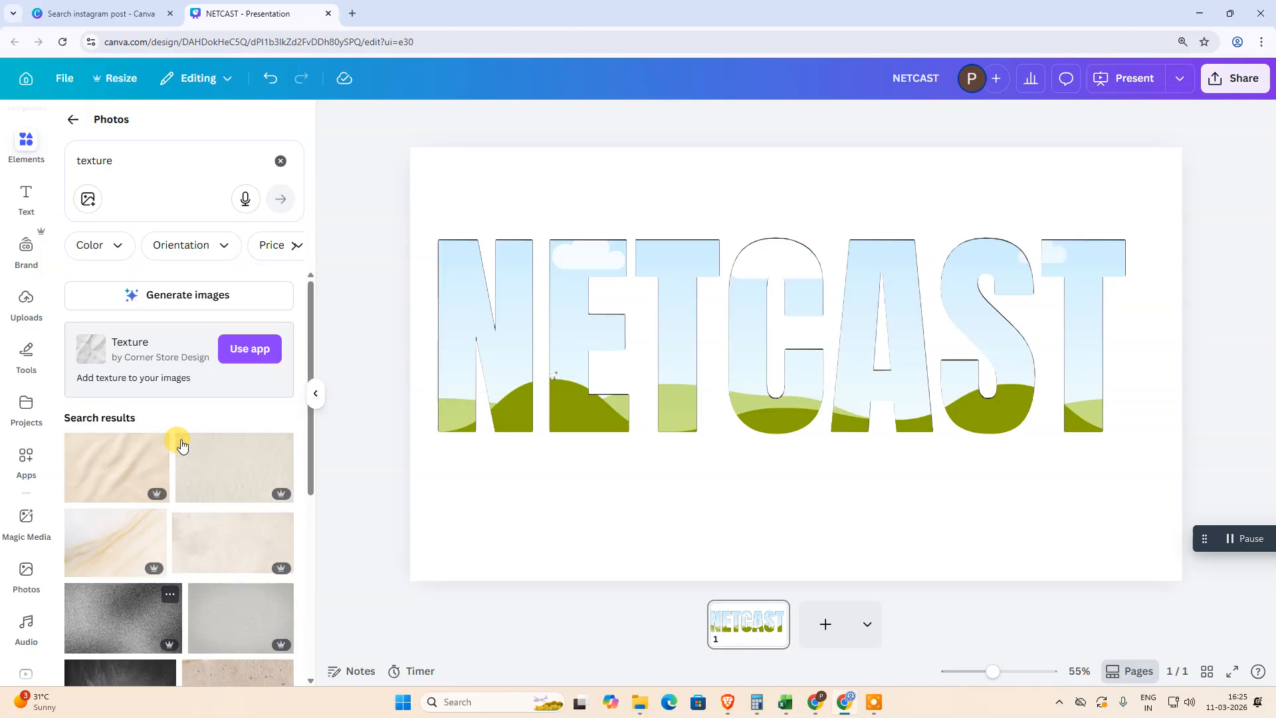
scroll(194, 413, down, 6)
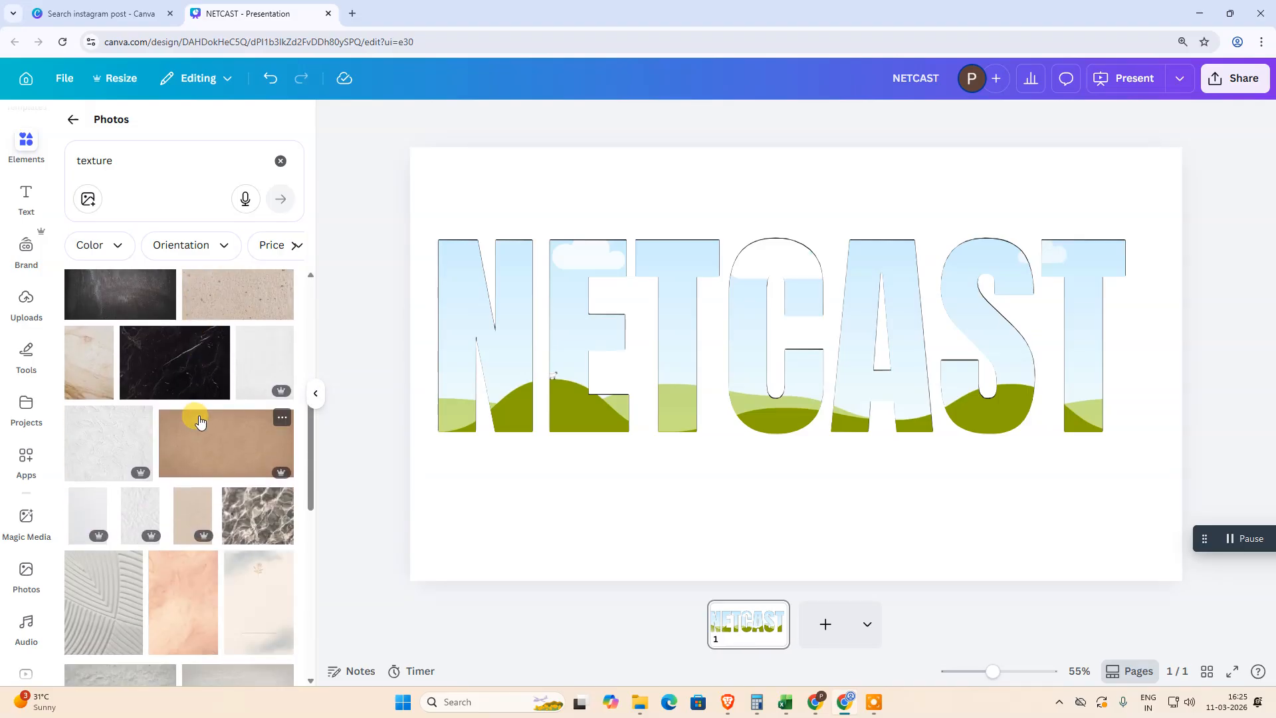
scroll(199, 420, up, 6)
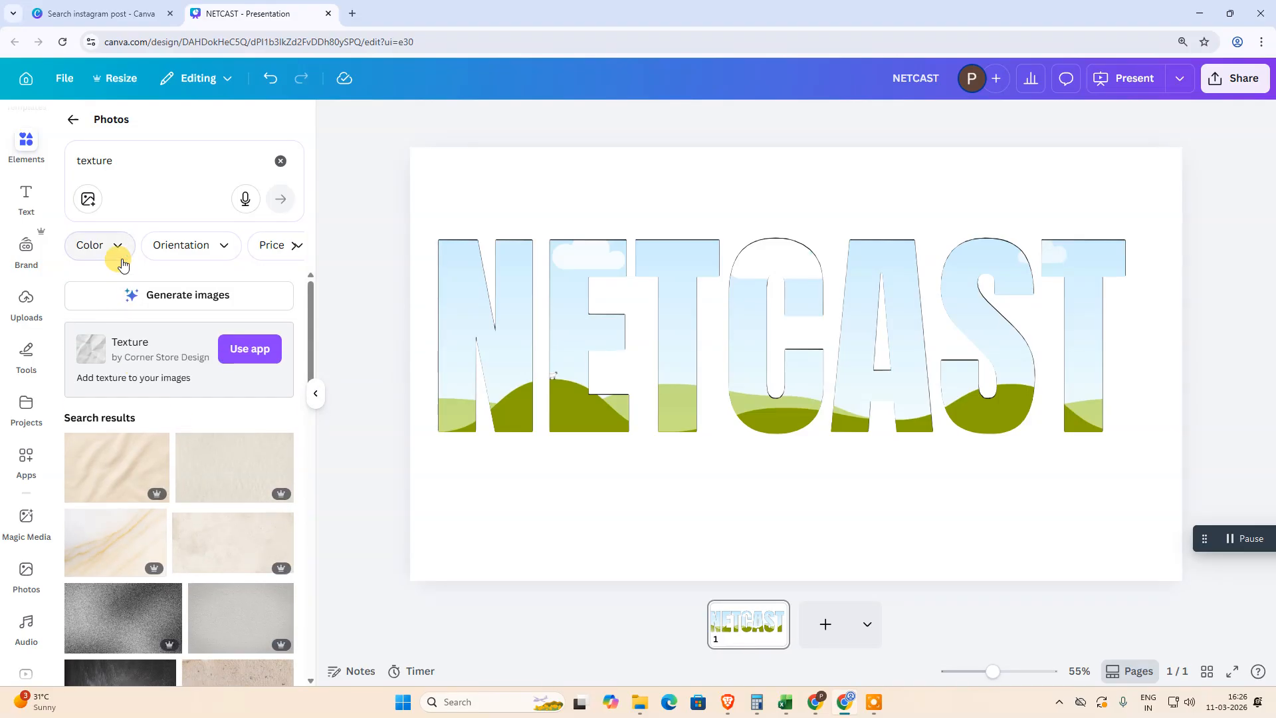
click(290, 247)
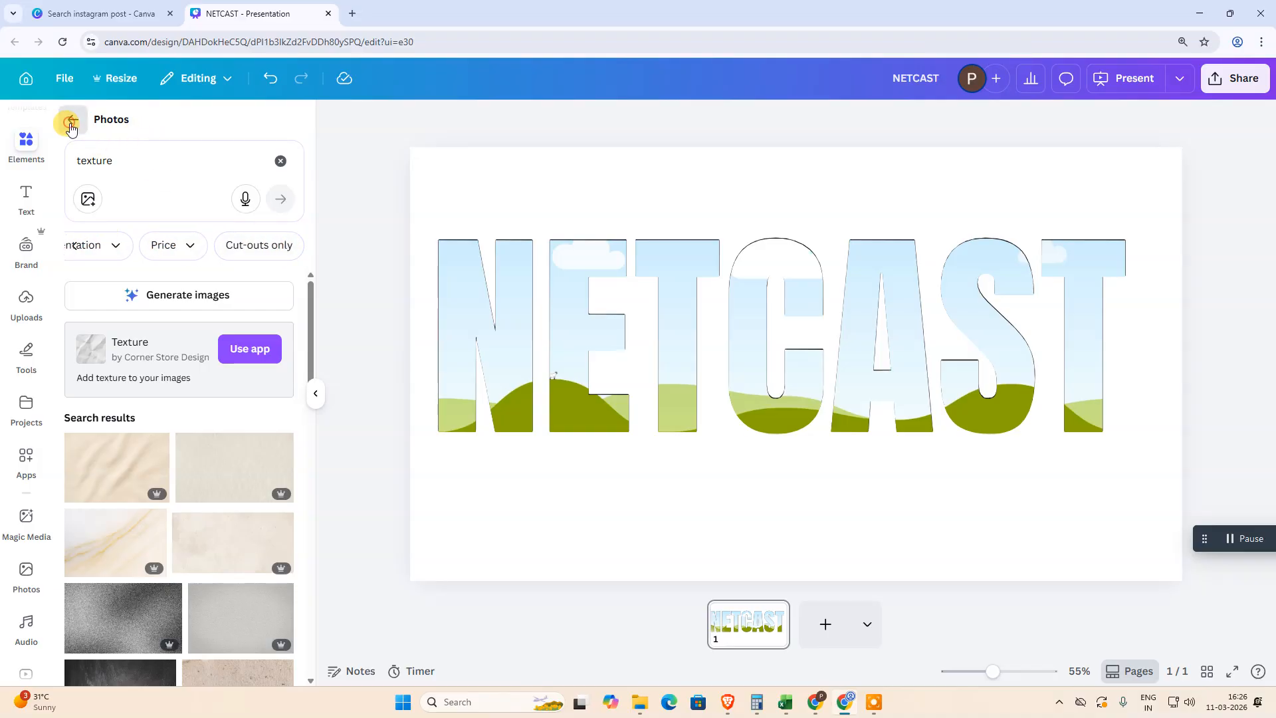
Search the graphics elements for "texture" and fill the NETCAST frame with the beige crumpled-paper texture
click(73, 119)
click(129, 132)
text(t)
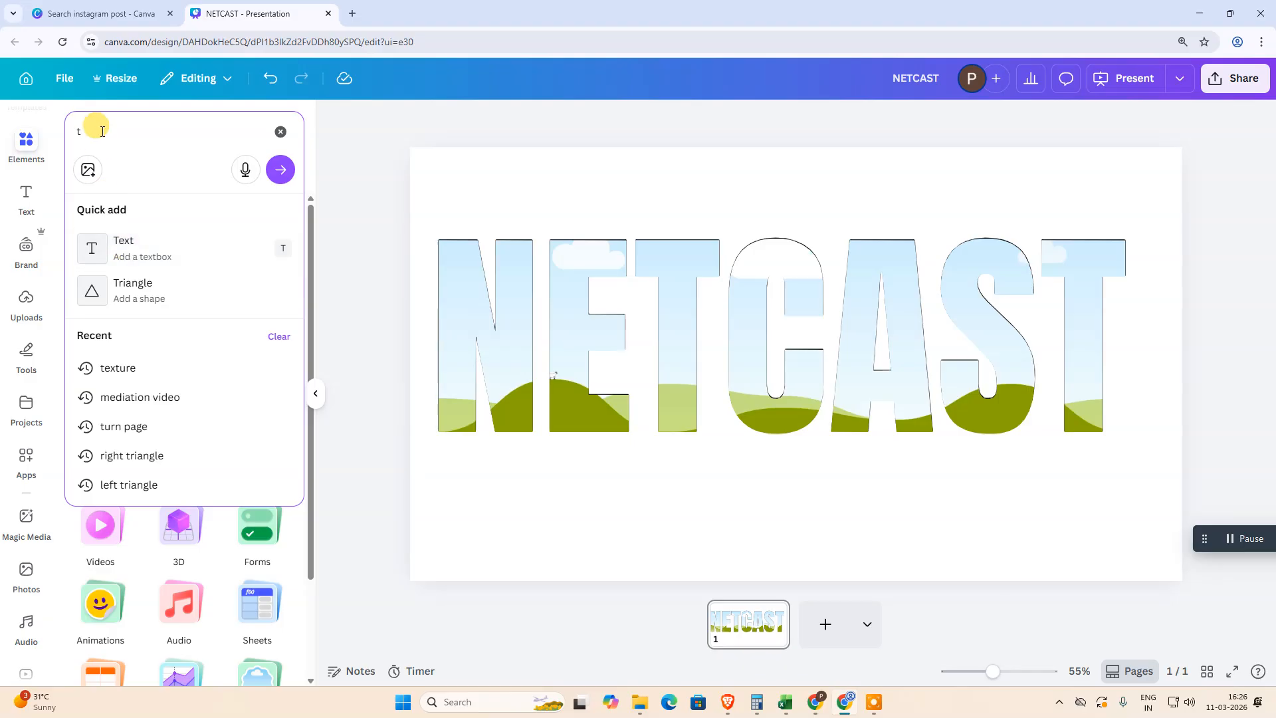
click(131, 366)
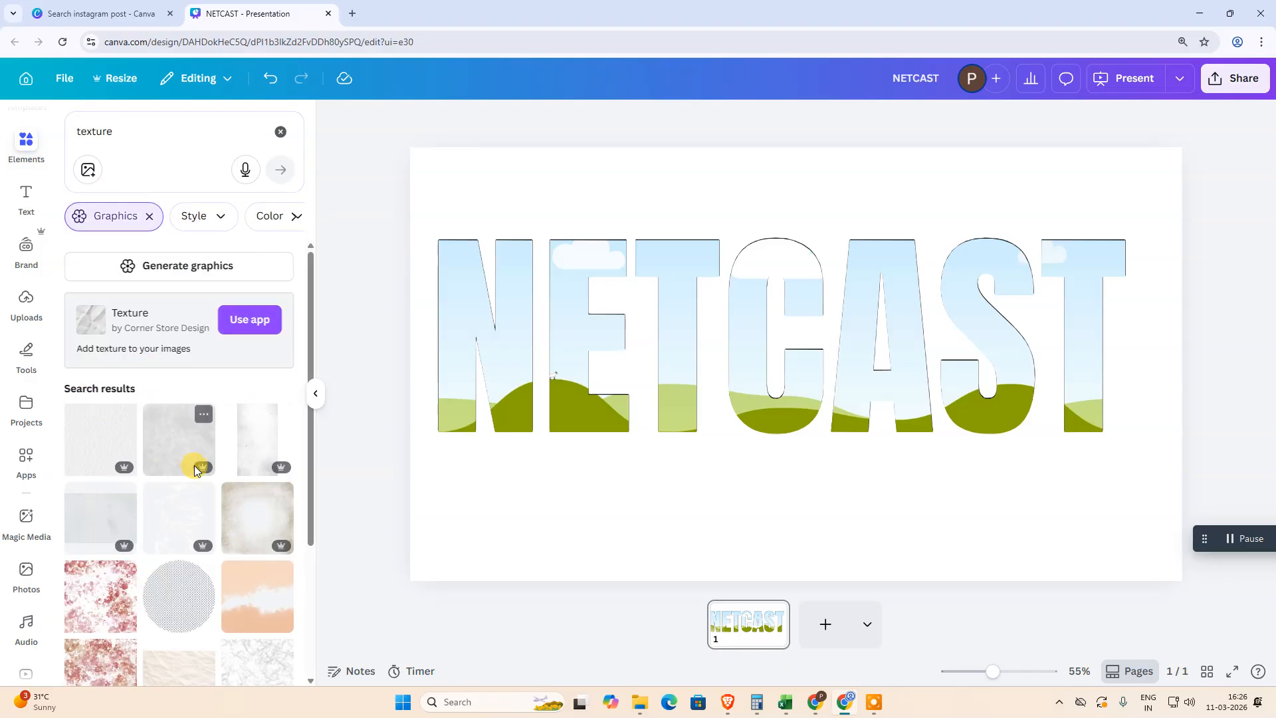
scroll(195, 487, down, 2)
scroll(195, 487, down, 2)
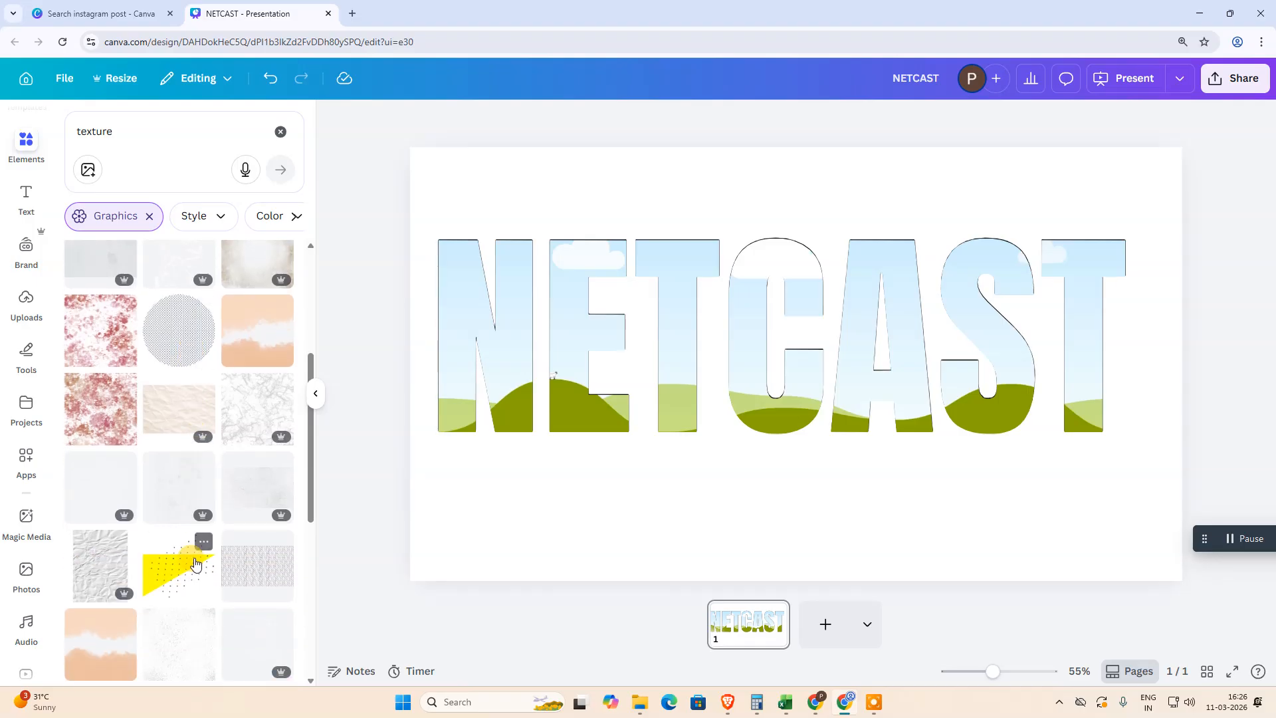
click(163, 430)
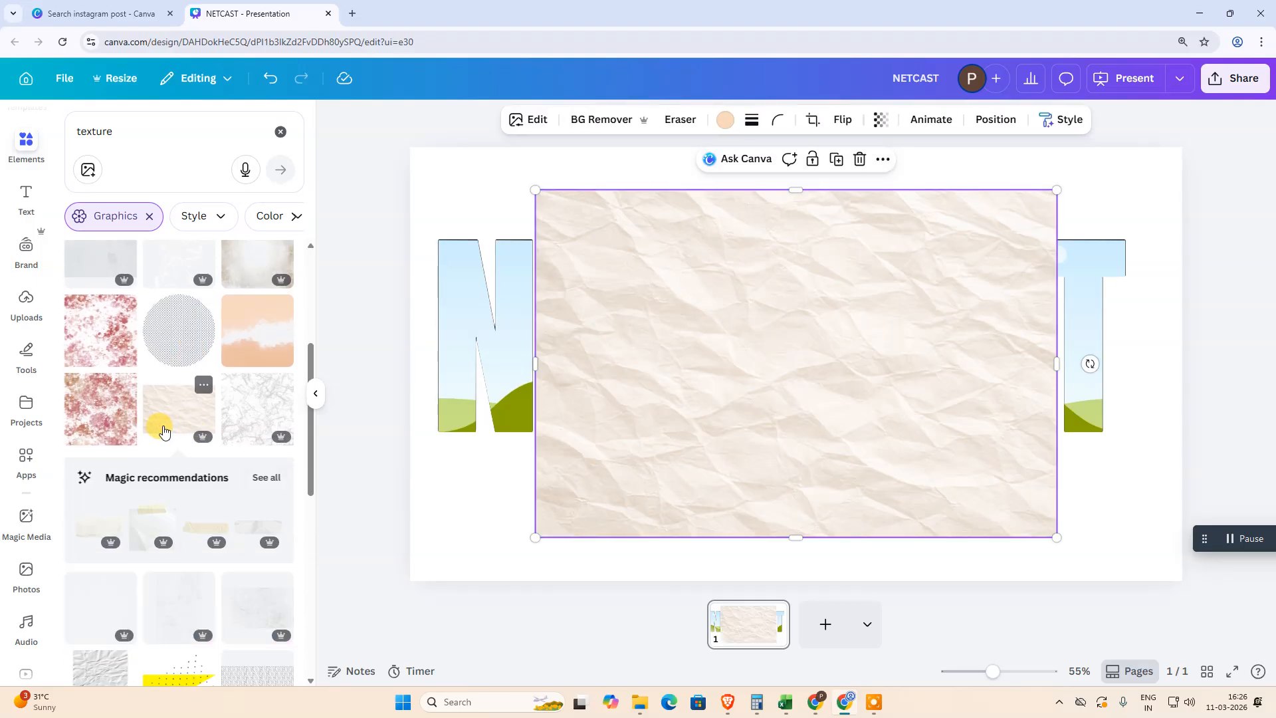
key(Delete)
scroll(176, 382, up, 1)
drag(184, 480, 650, 470)
click(647, 505)
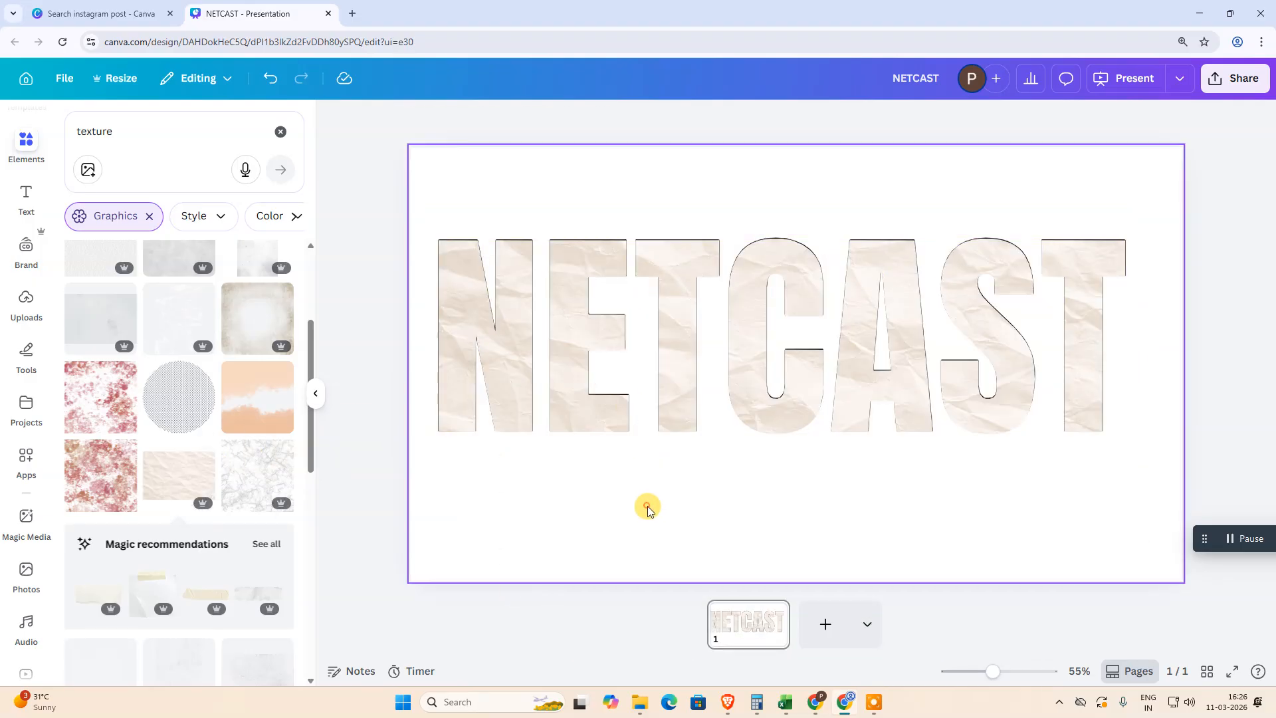
Group the NETCAST text with the textured frame and shrink it to about font size 185 in the page's upper-left area
click(447, 190)
click(446, 158)
click(439, 170)
click(510, 544)
drag(498, 543, 866, 236)
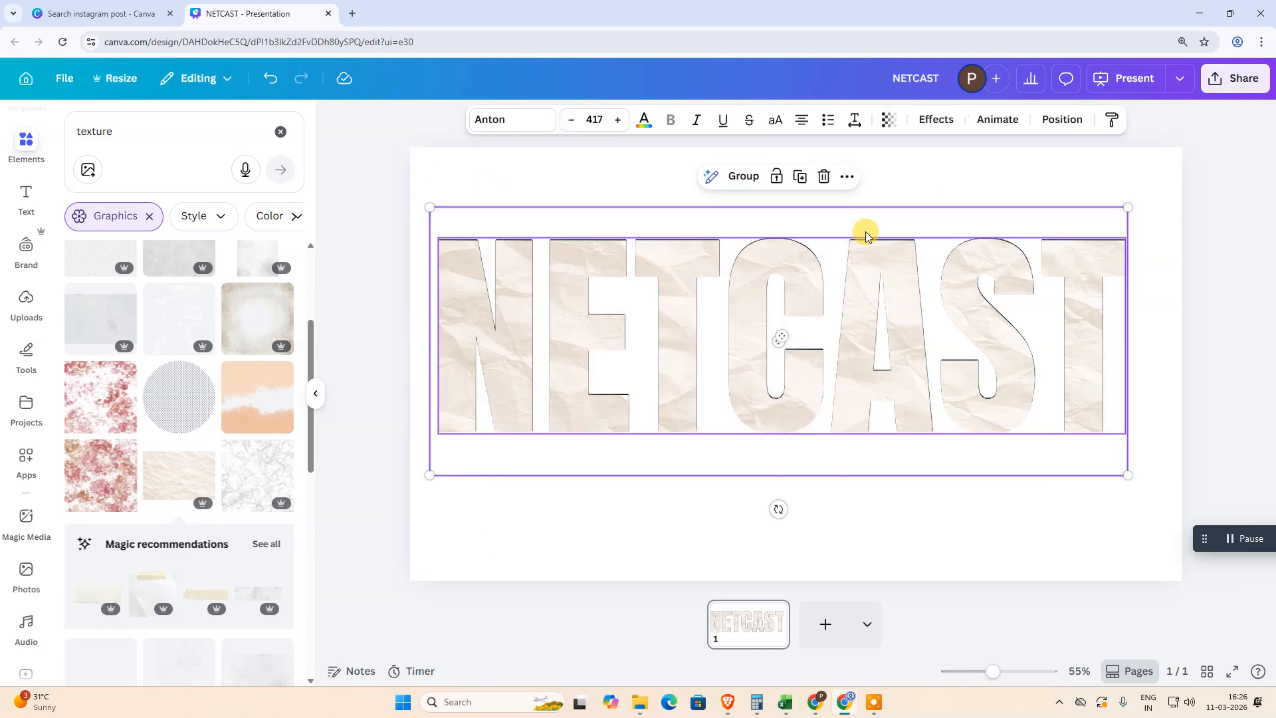
click(743, 177)
drag(1125, 207, 738, 359)
drag(541, 456, 609, 303)
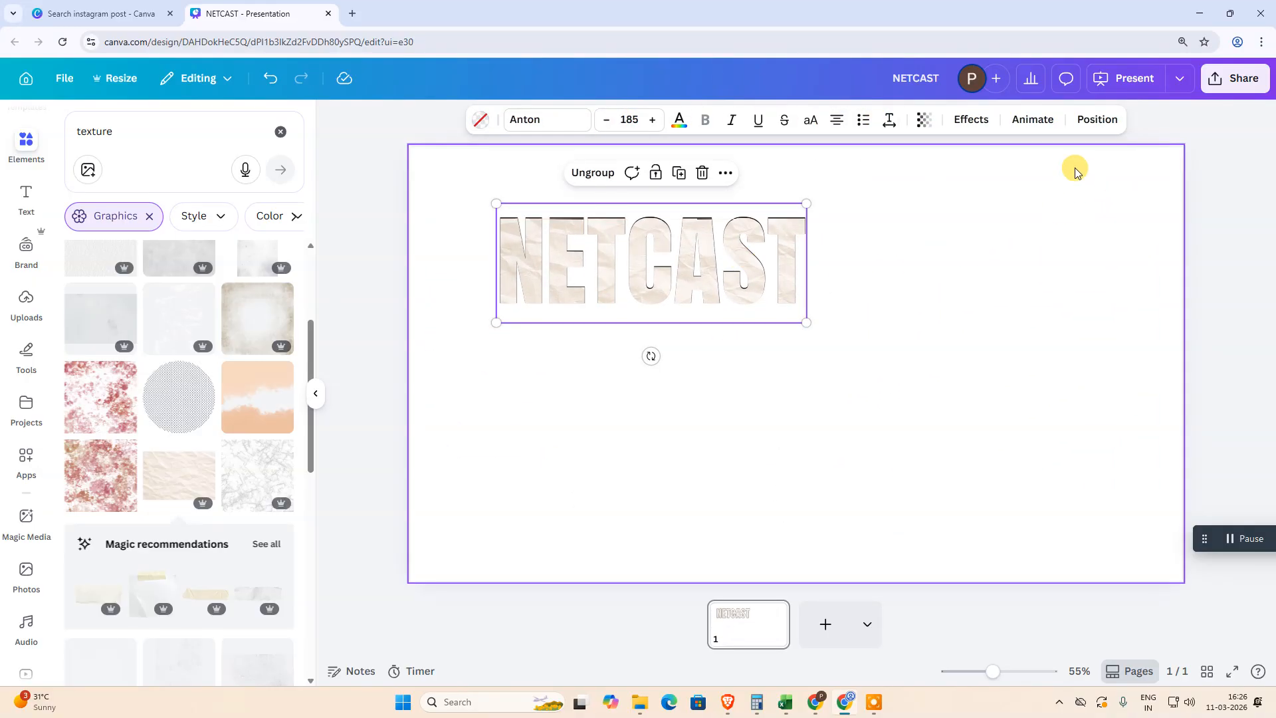
Apply the Hollow text effect to the NETCAST group and enlarge it to a font size of about 360
click(983, 122)
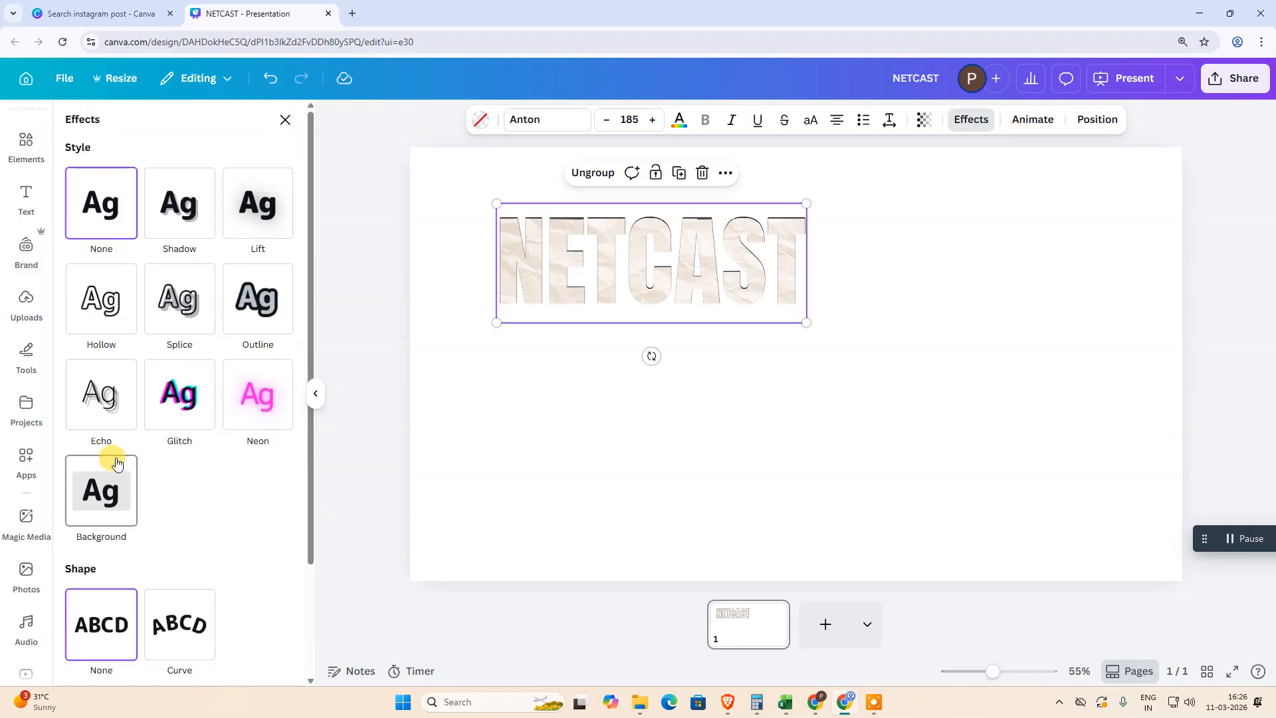
scroll(172, 444, down, 2)
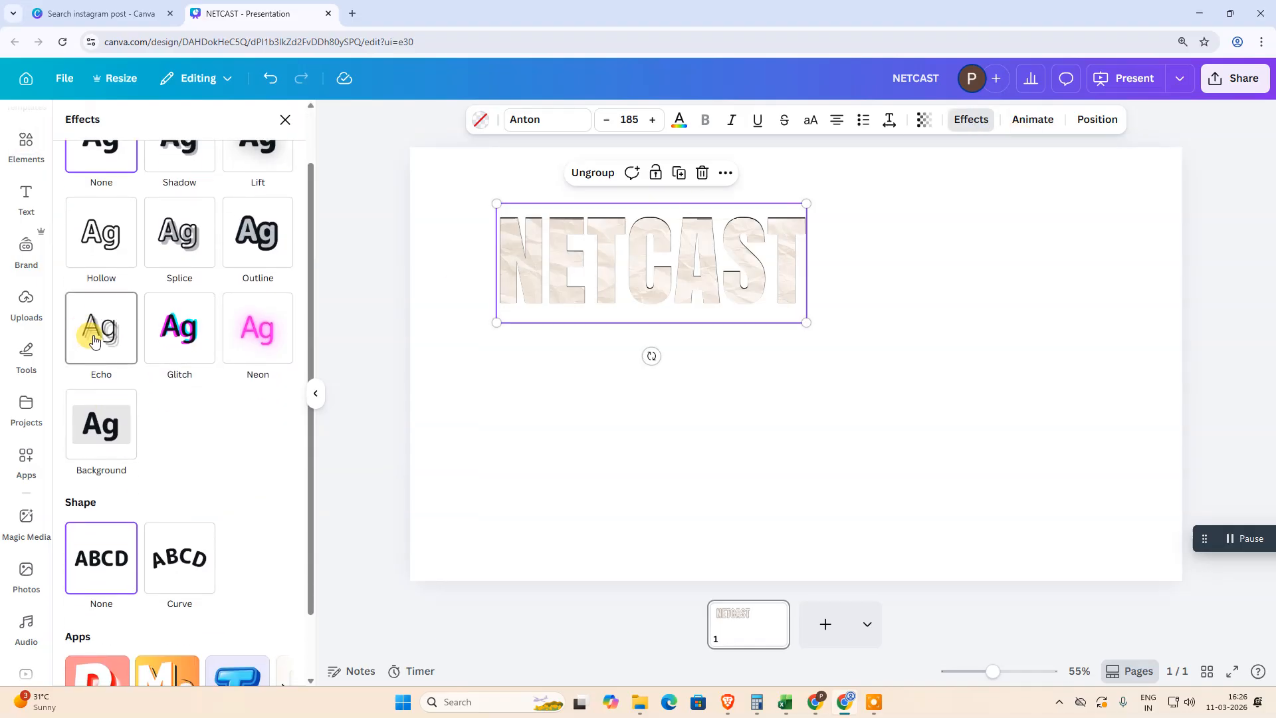
scroll(142, 409, up, 2)
scroll(219, 450, down, 3)
scroll(200, 405, up, 3)
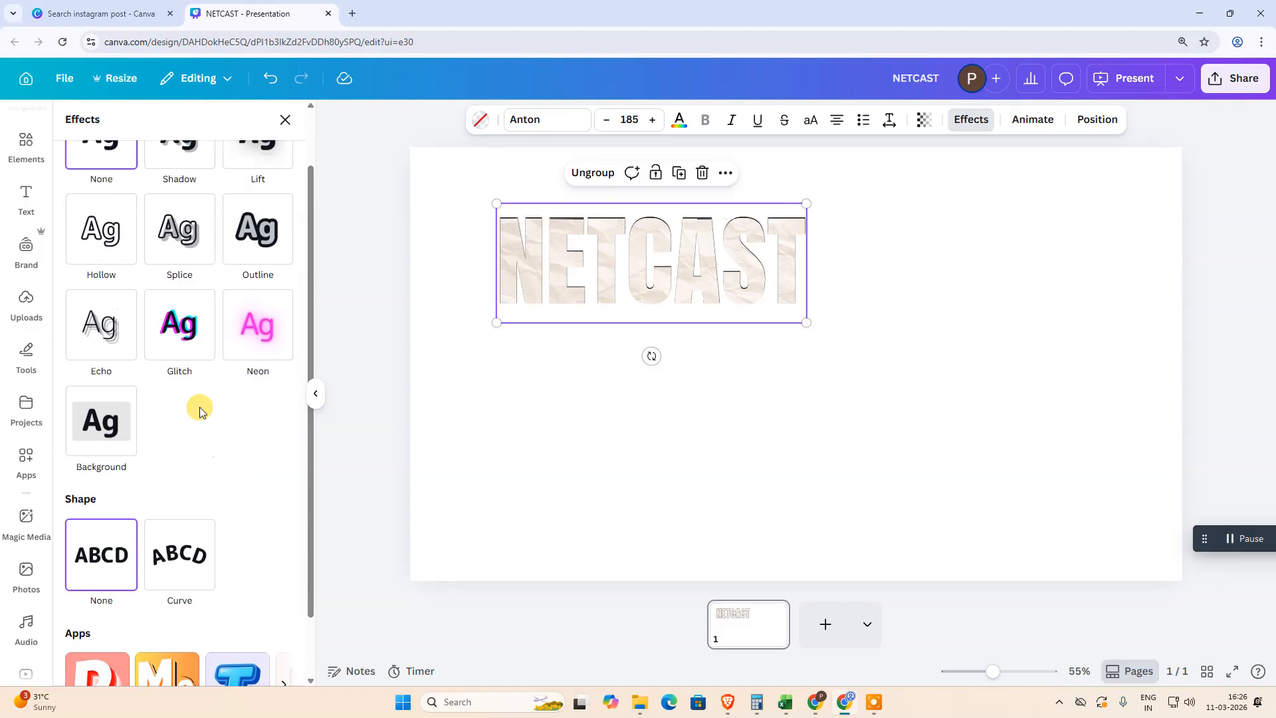
click(98, 314)
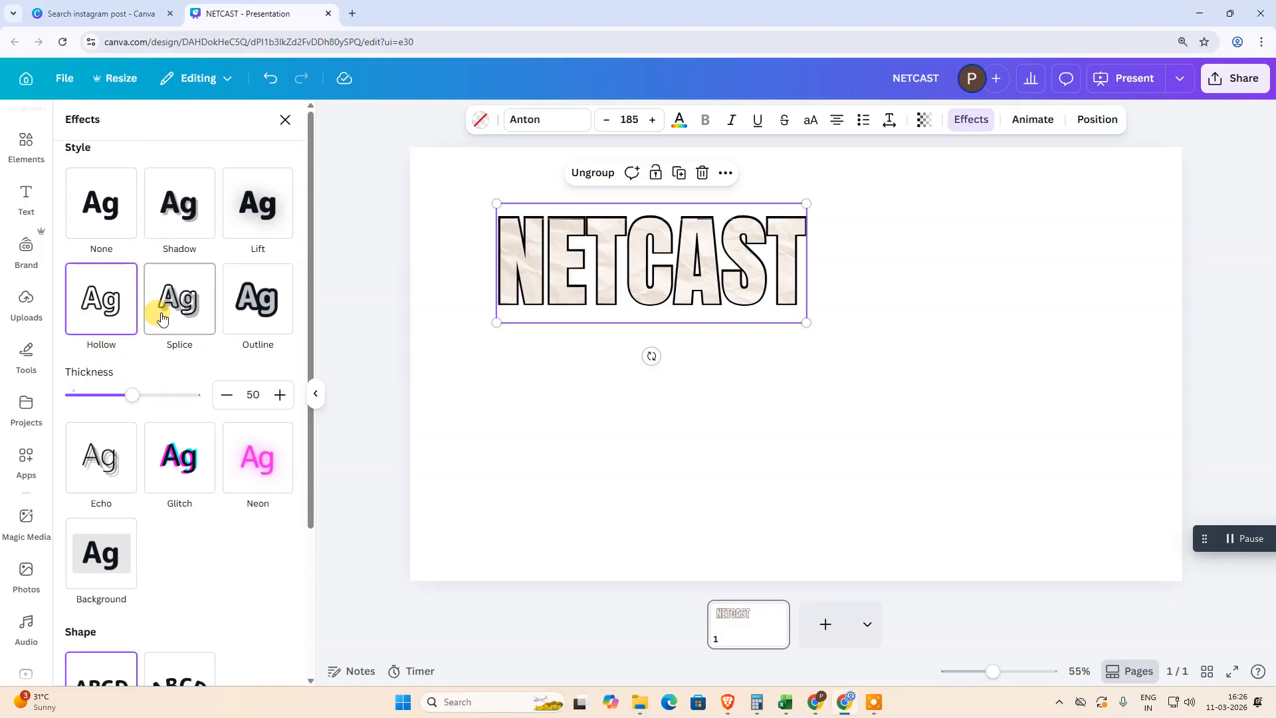
drag(803, 322, 1017, 525)
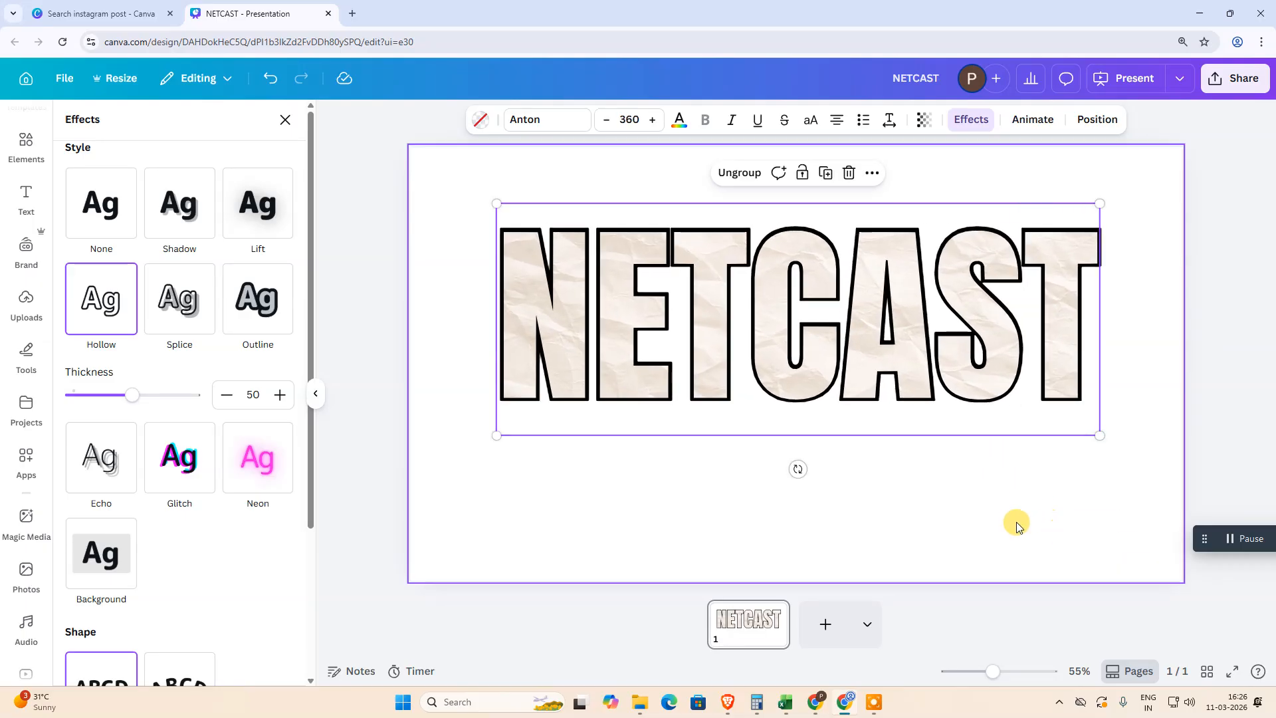